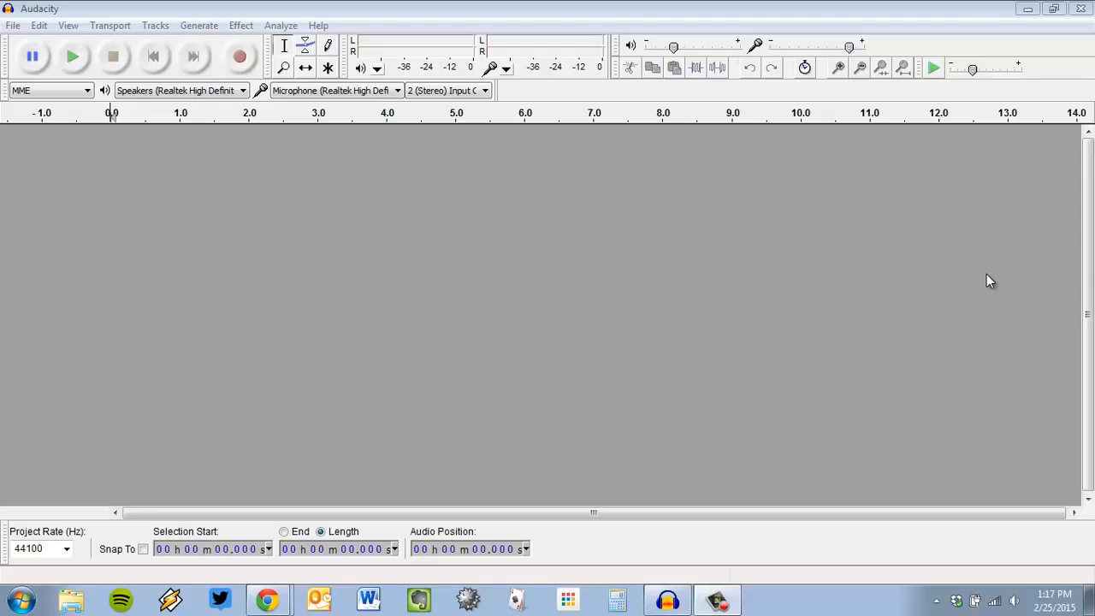
- View the Audacity Manual tutorial "Mixing a Narration With Background Music" in Chrome and return to Audacity
click(819, 8)
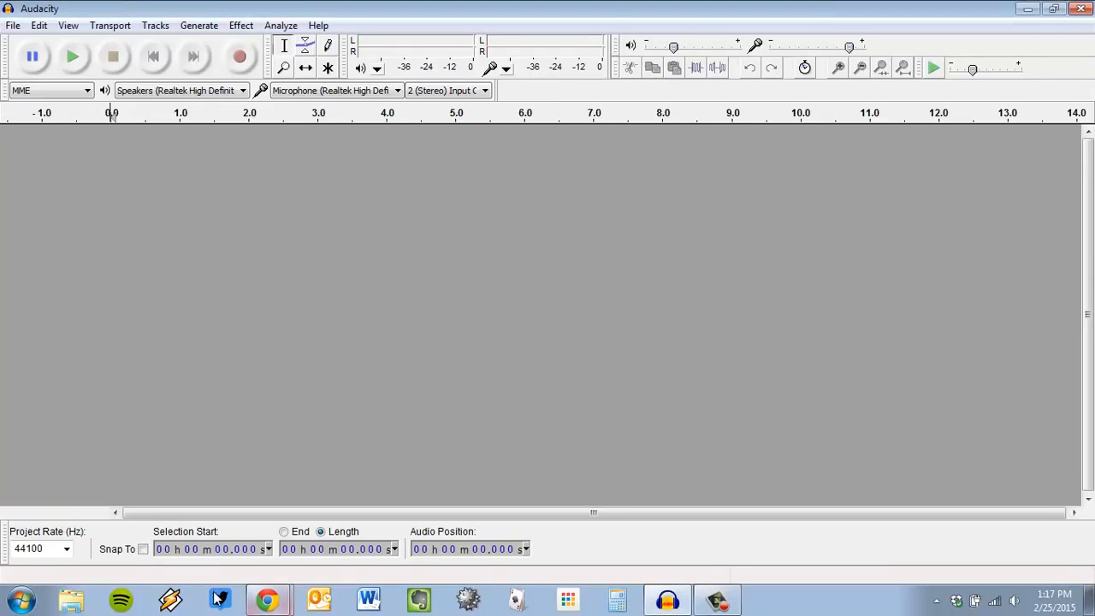
click(267, 598)
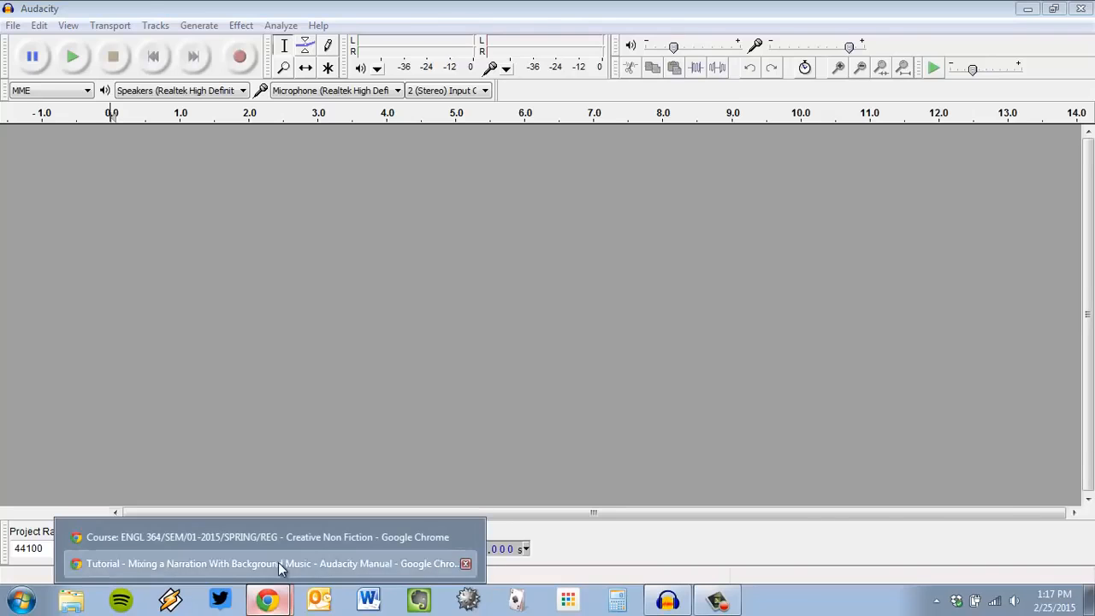
click(278, 561)
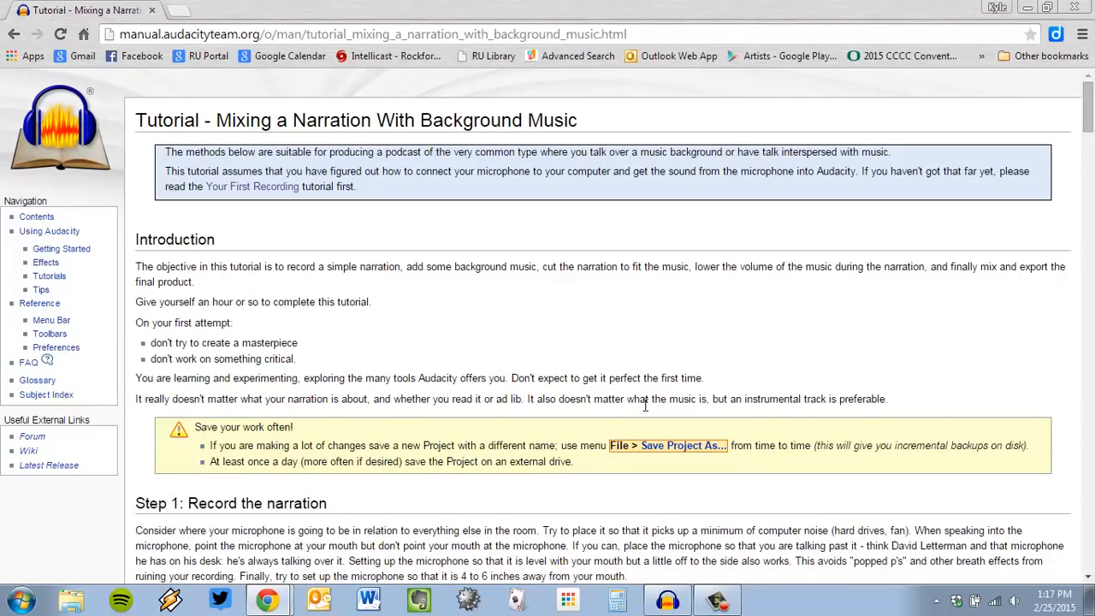
click(670, 603)
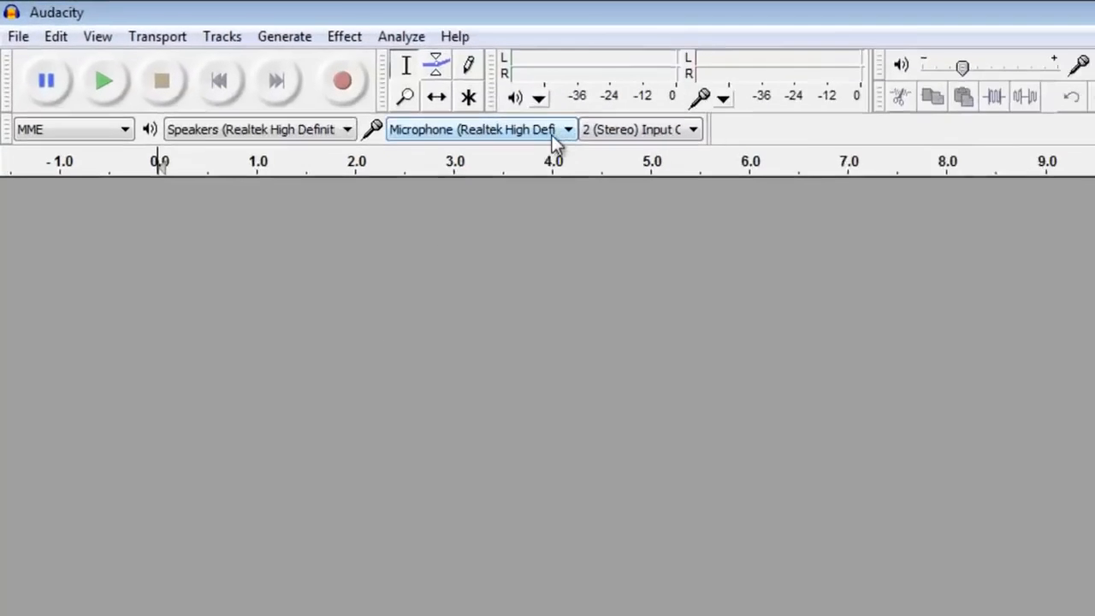
- Set the recording device to the Yeti Stereo Microphone and start monitoring its input level
click(719, 167)
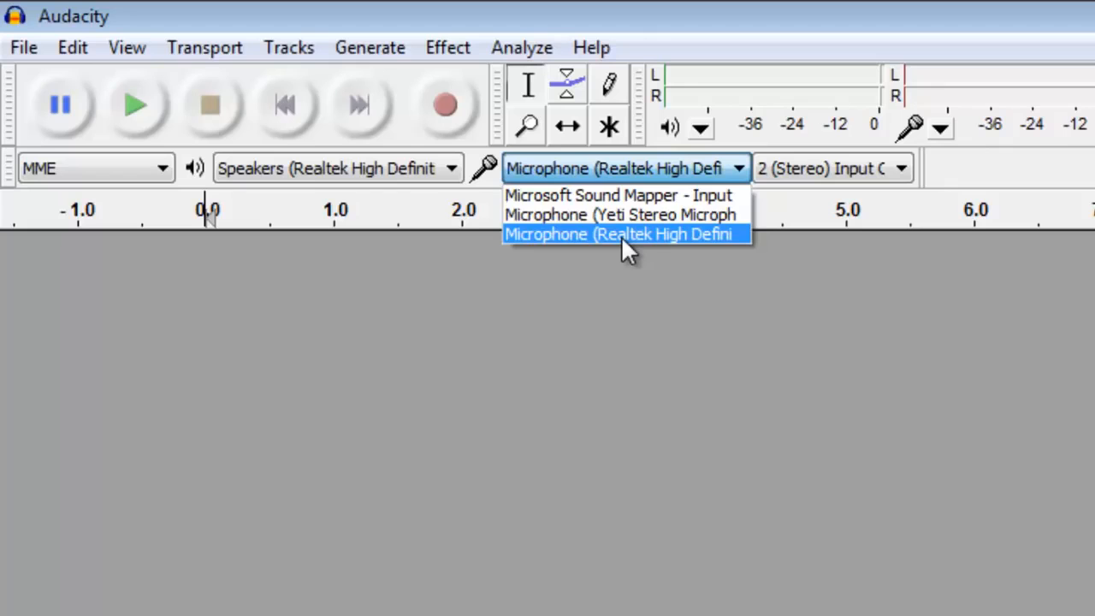
click(629, 214)
click(631, 216)
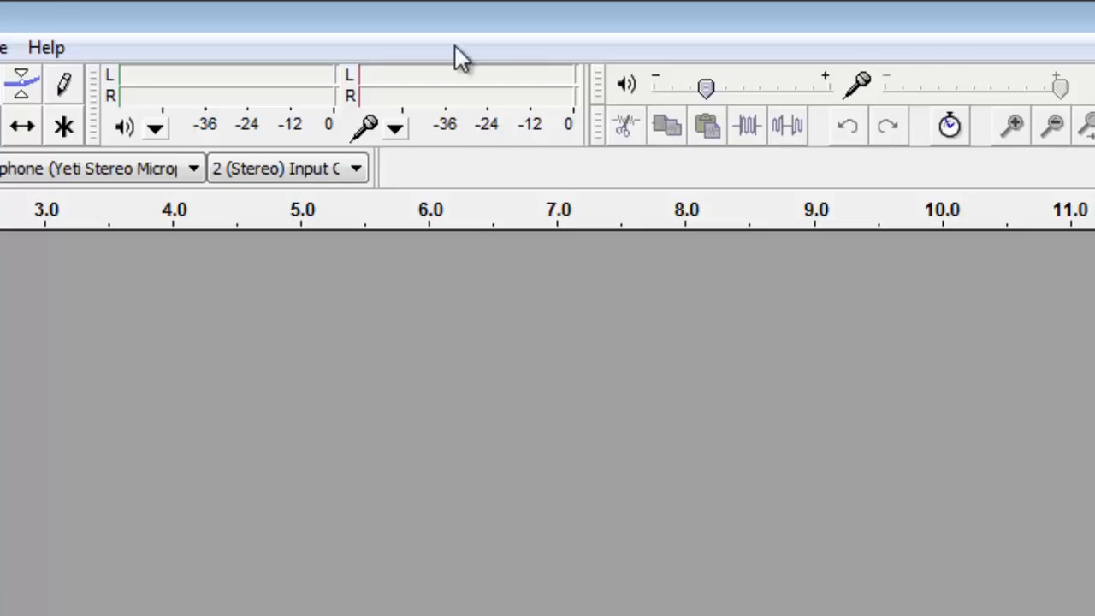
click(453, 92)
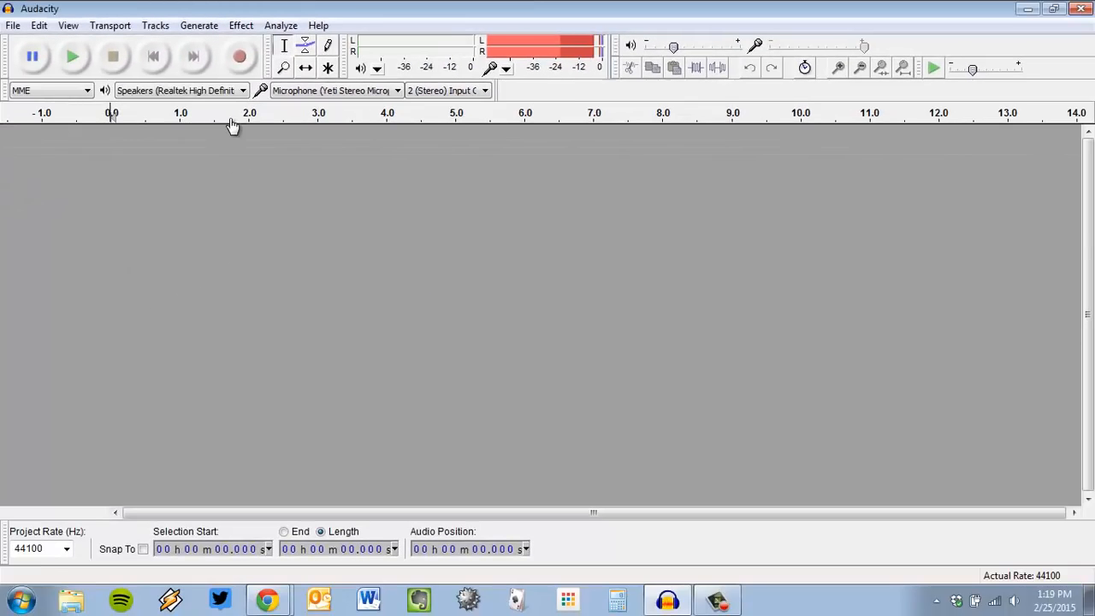
- Record a spoken narration about 38 seconds long, stop it, and fit the whole recording in the window
click(240, 58)
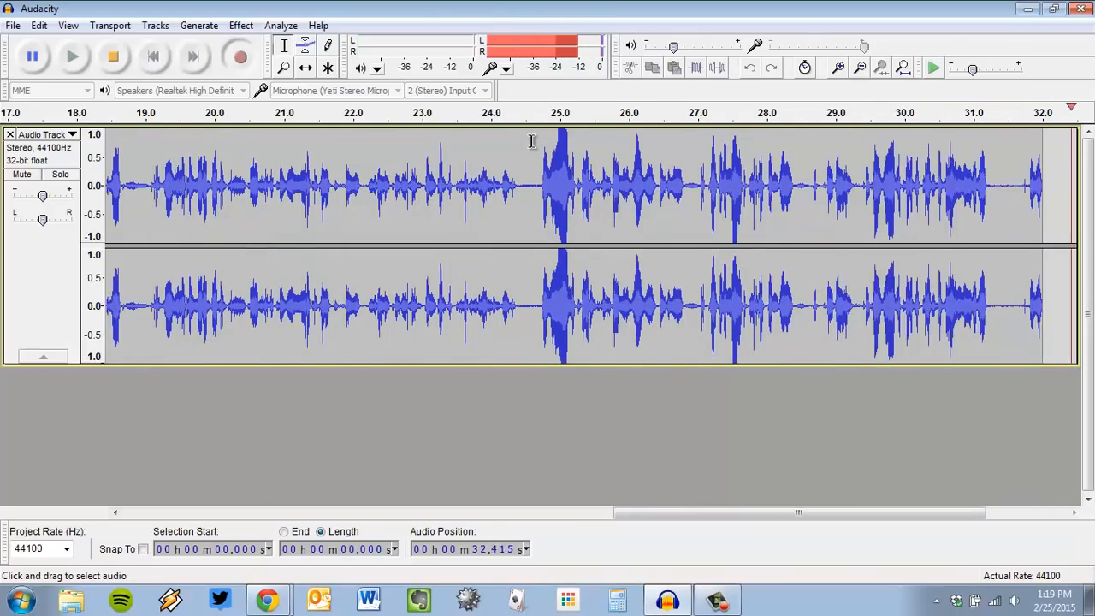
click(120, 60)
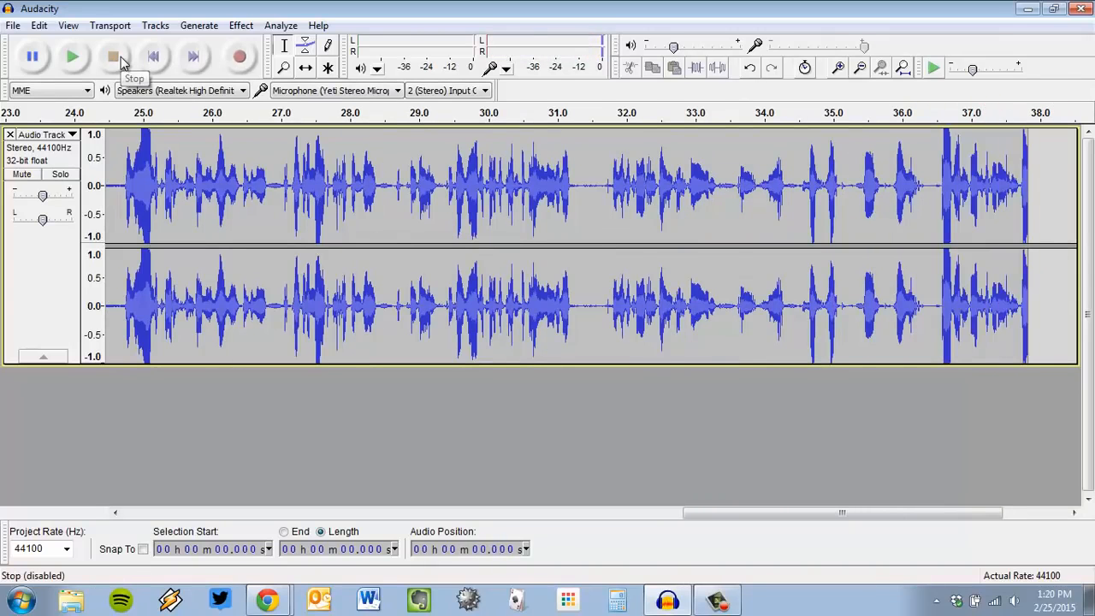
drag(746, 516, 214, 513)
click(69, 25)
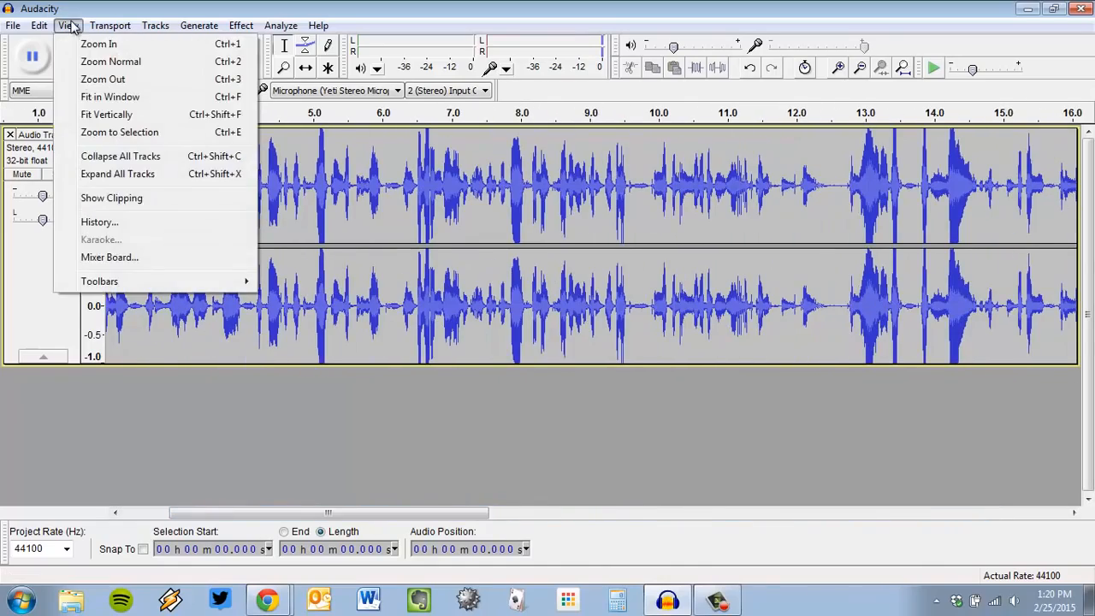
click(107, 96)
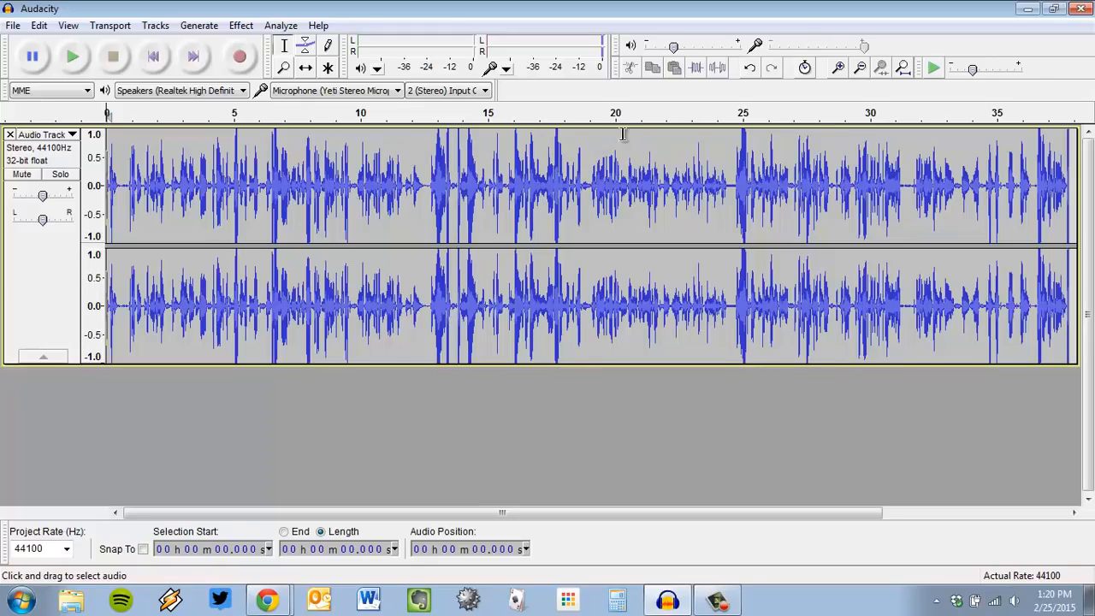
- Try selecting the whole narration track and separate stretches of it, including about 11 seconds starting near 19.7 seconds
double_click(411, 205)
click(487, 454)
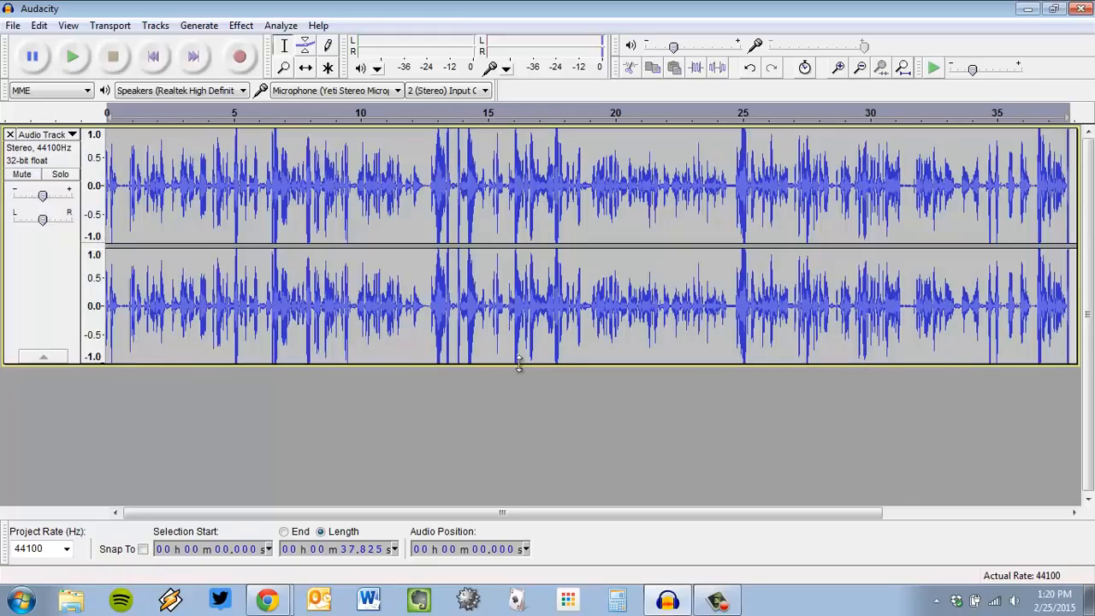
click(28, 267)
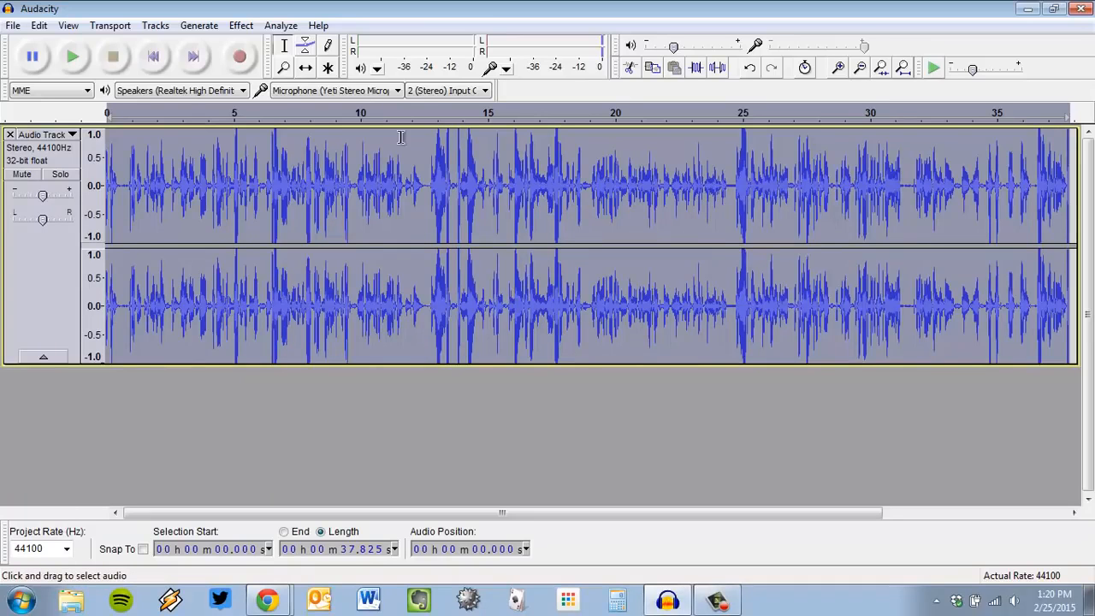
click(301, 172)
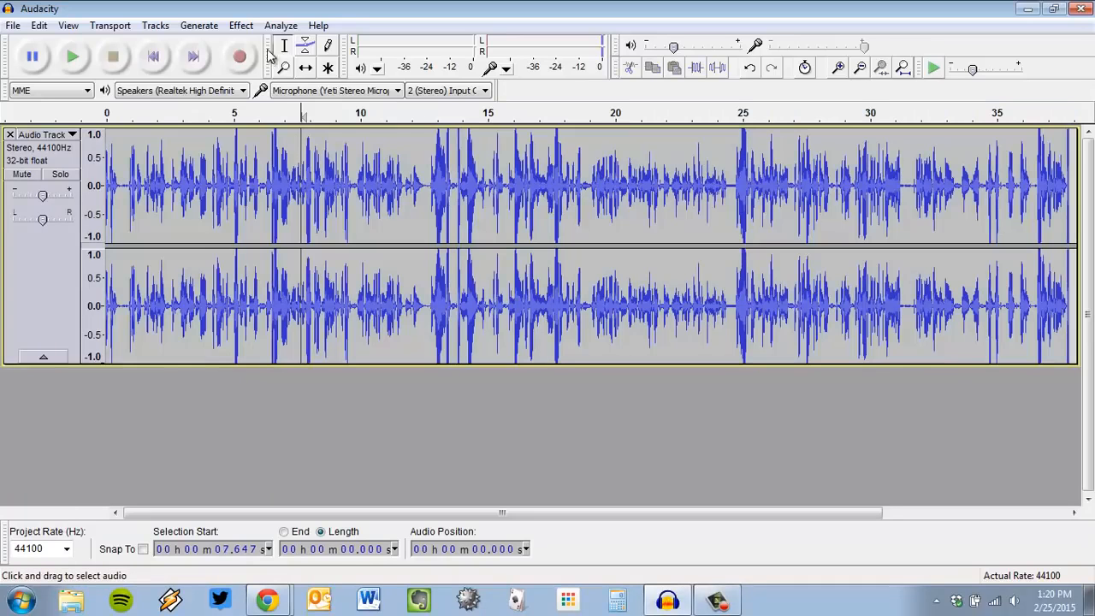
drag(304, 174, 525, 177)
drag(607, 174, 889, 174)
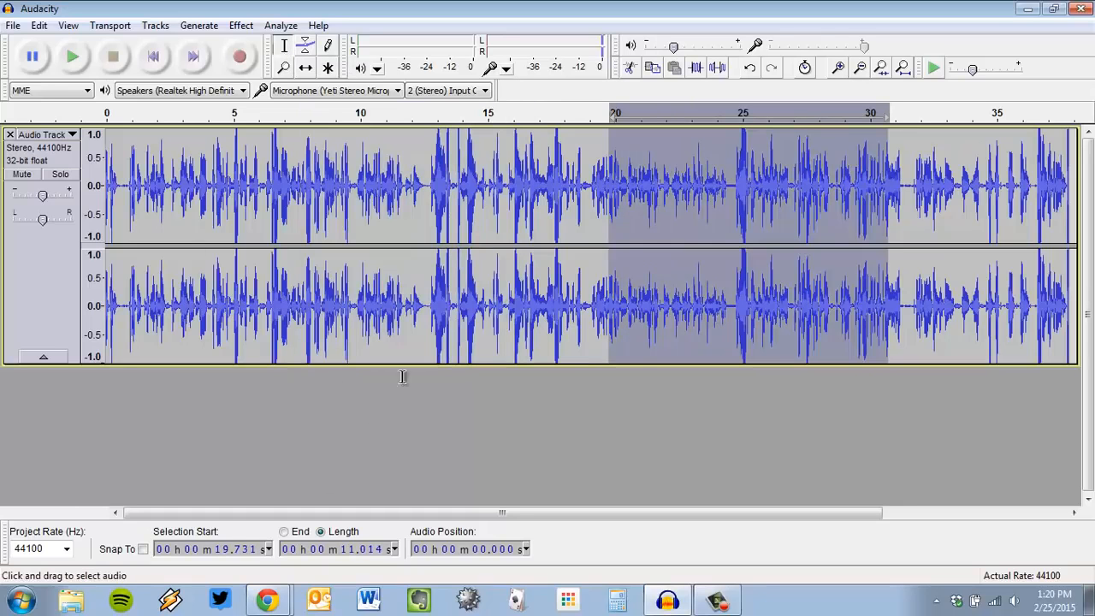
- Select the entire narration track and open the Compressor effect for it
click(36, 300)
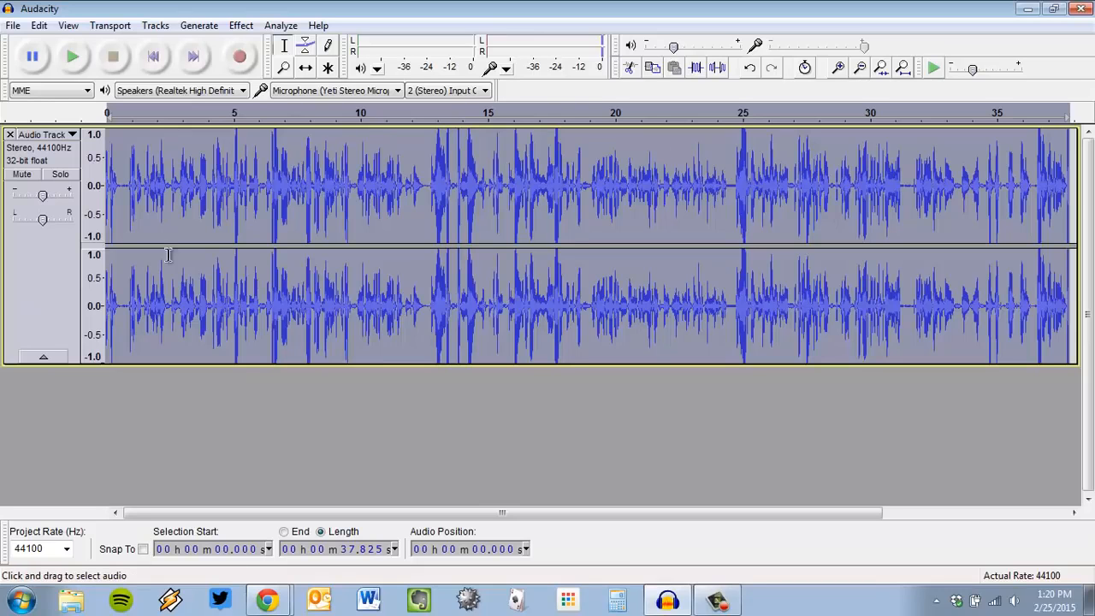
click(248, 31)
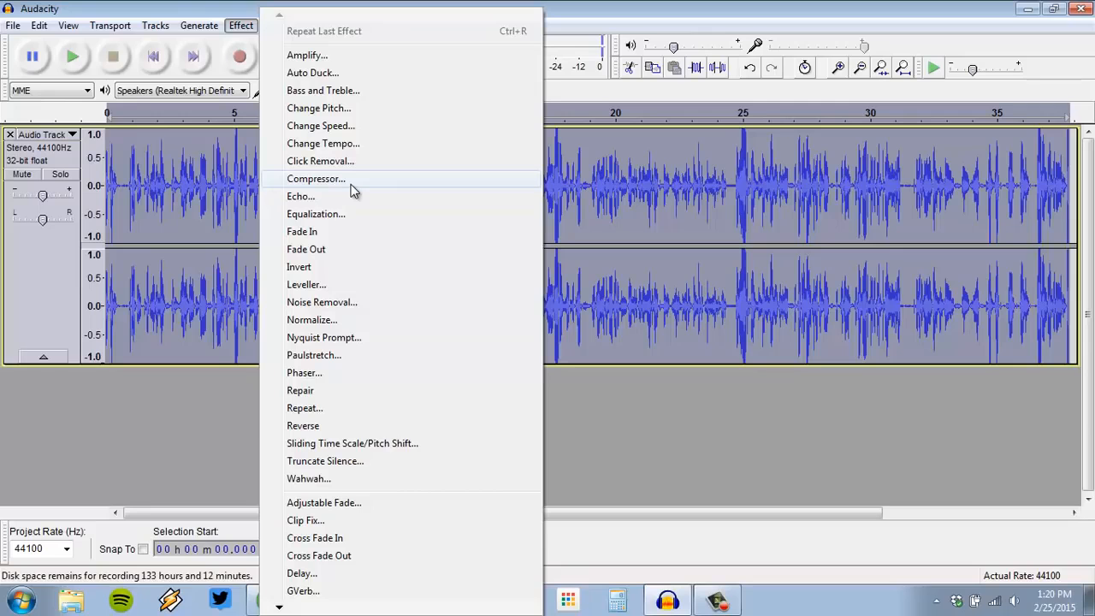
click(317, 179)
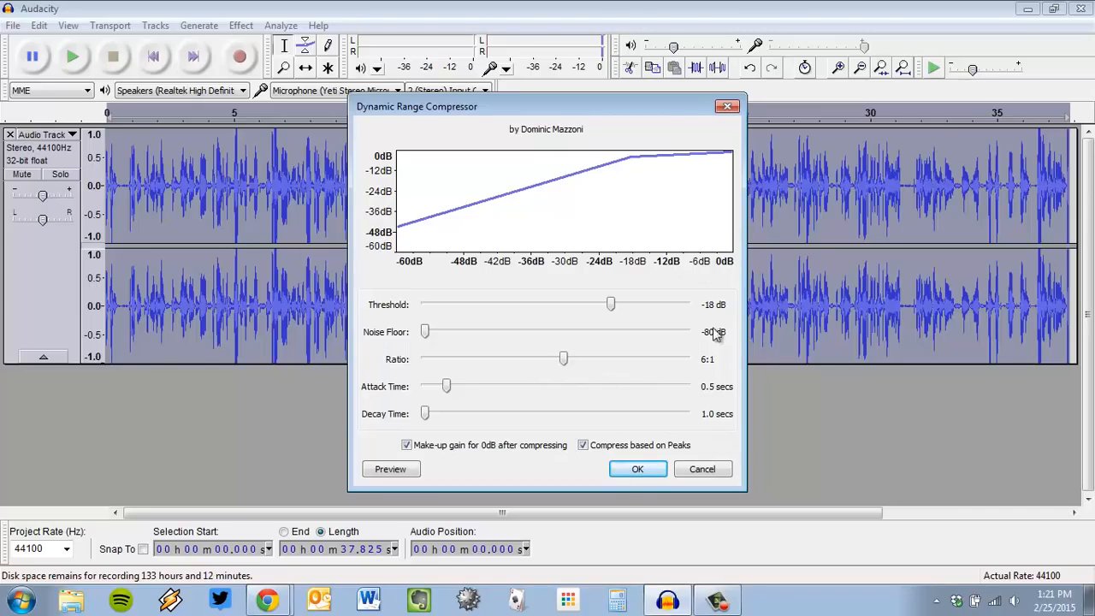
- Look through the narration editing section of the manual's tutorial in Chrome and return to the compressor settings in Audacity
click(267, 601)
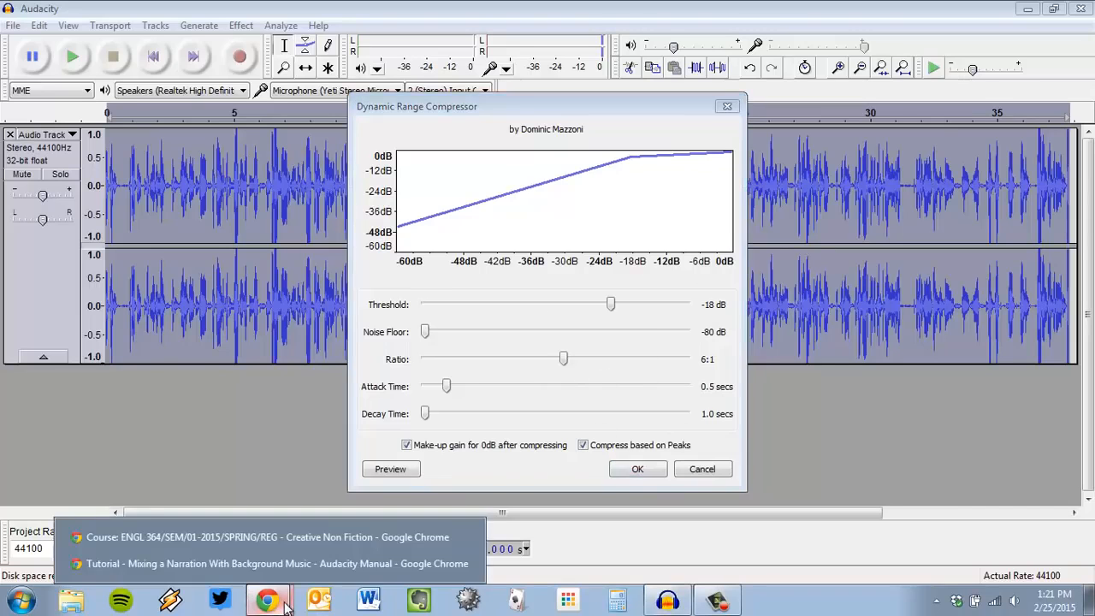
click(283, 564)
scroll(636, 307, down, 20)
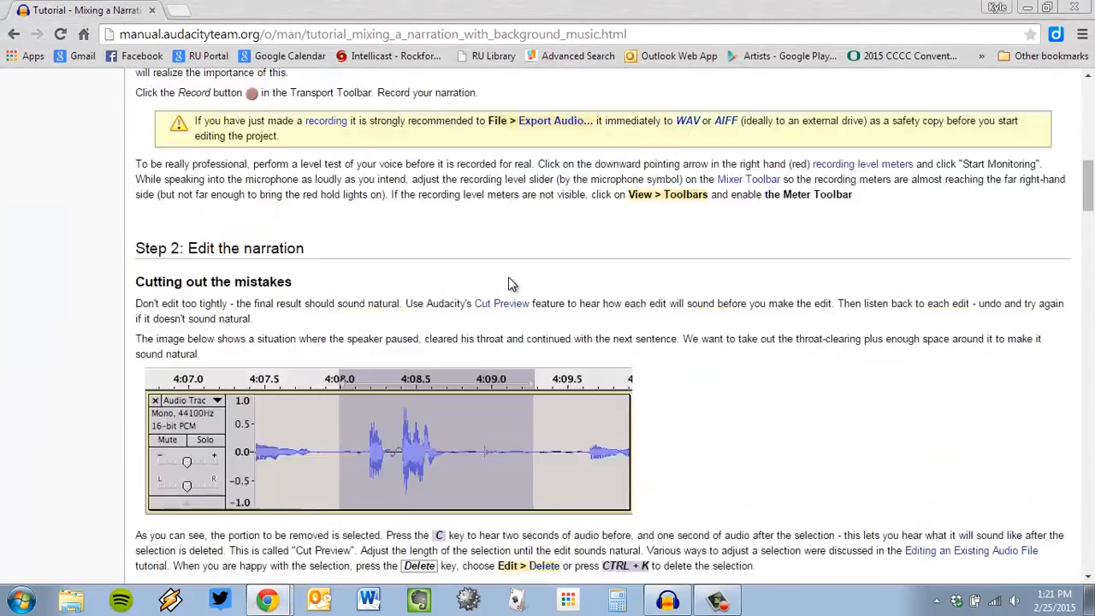
scroll(636, 307, down, 3)
key(alt+Tab)
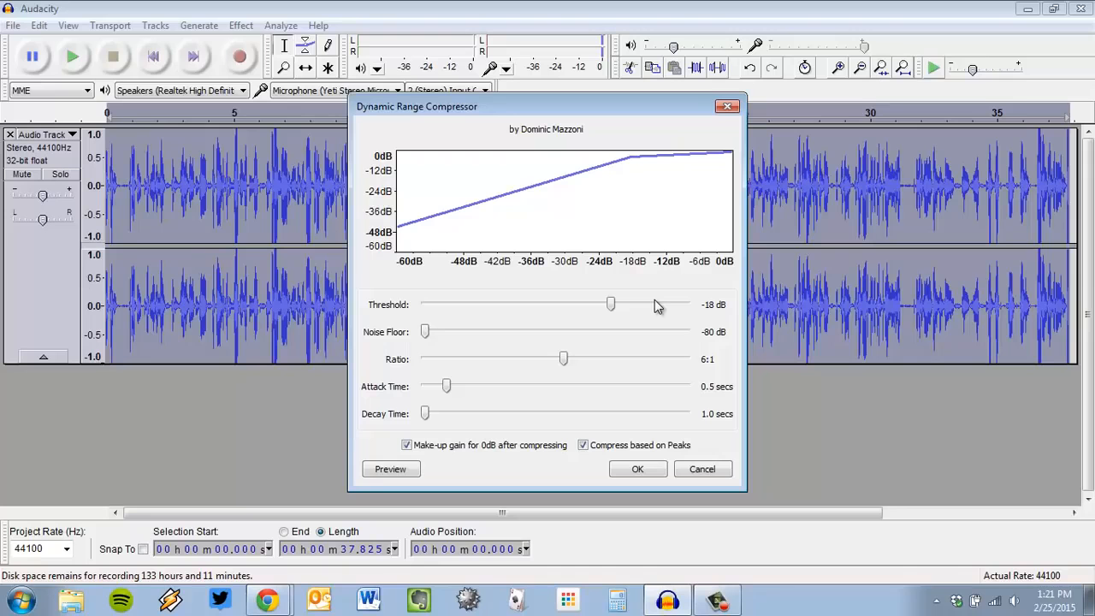
- Apply the compressor to the narration with a -18 dB threshold and 6:1 ratio, and clear the selection
click(638, 469)
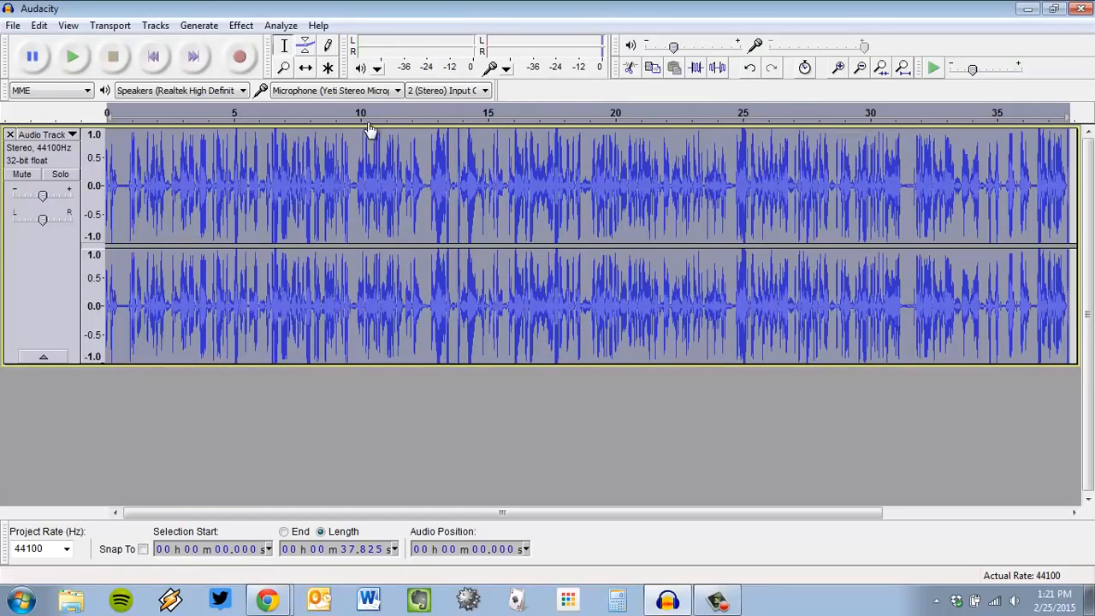
click(473, 170)
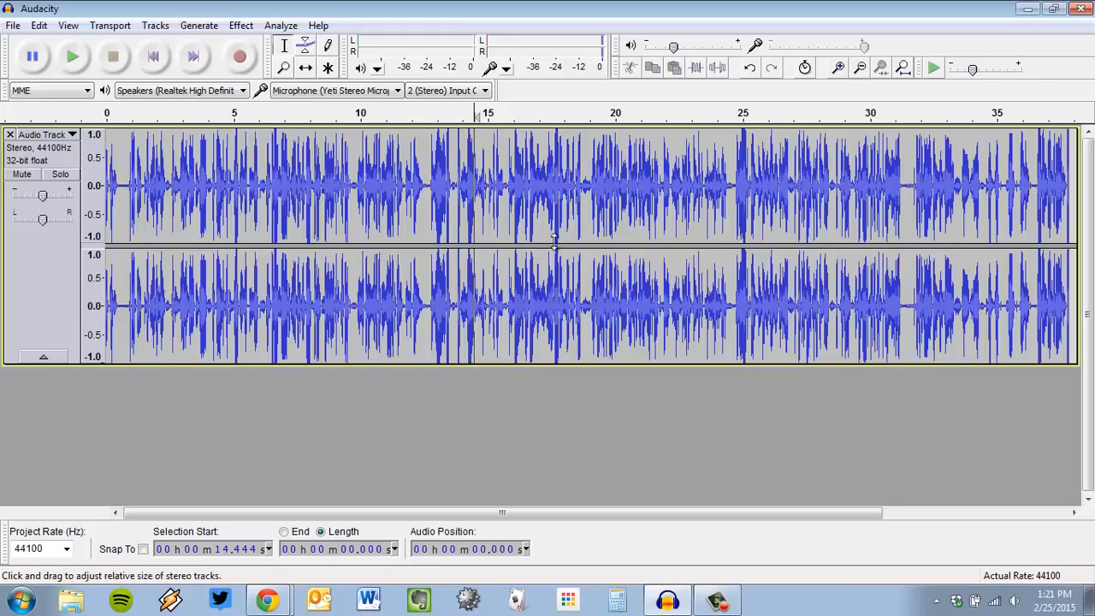
- Import the song "01 Vertigogo (Opening Theme)" from the Windows Music library as a new track below the narration
click(67, 602)
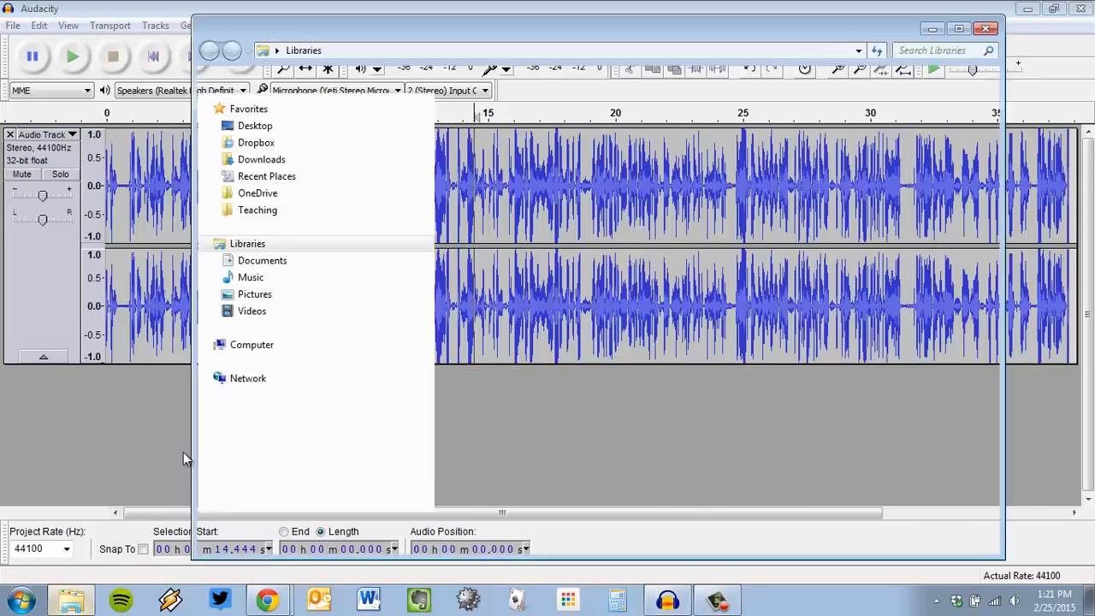
double_click(723, 158)
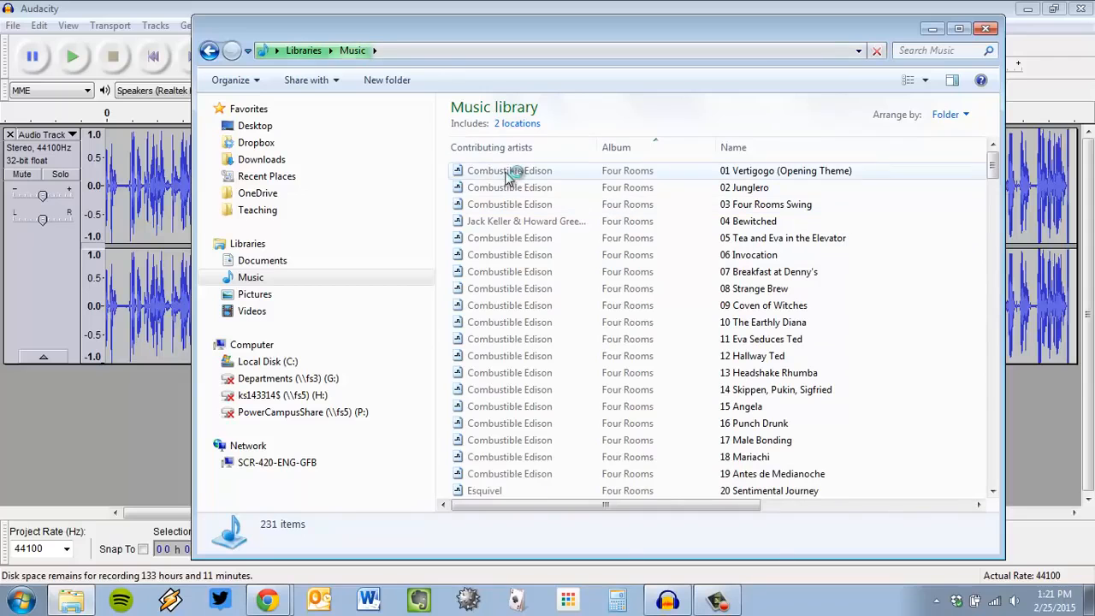
click(505, 174)
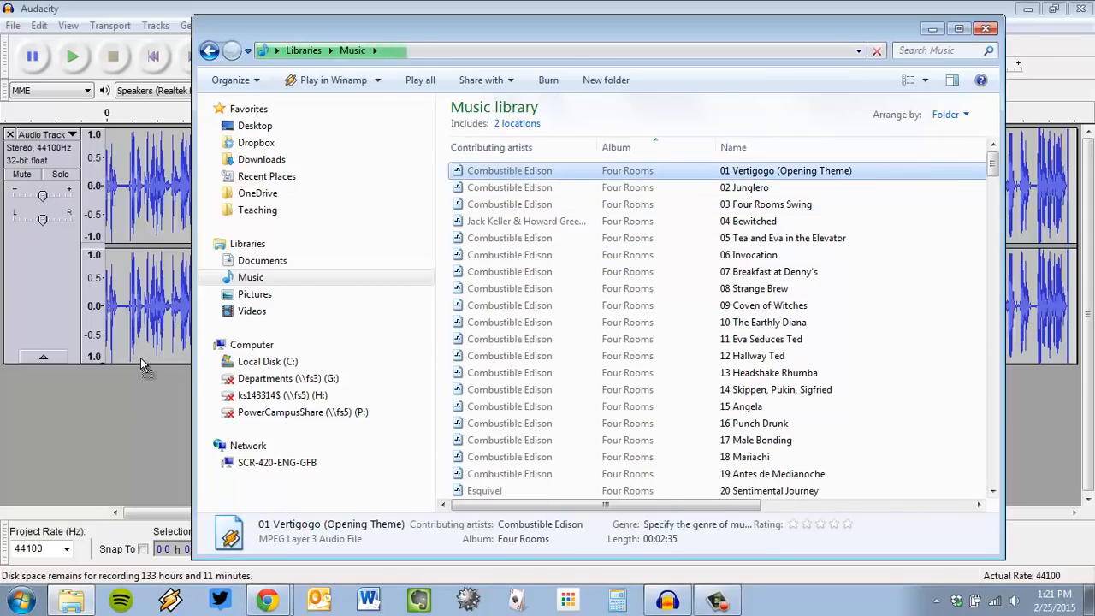
drag(131, 364, 131, 364)
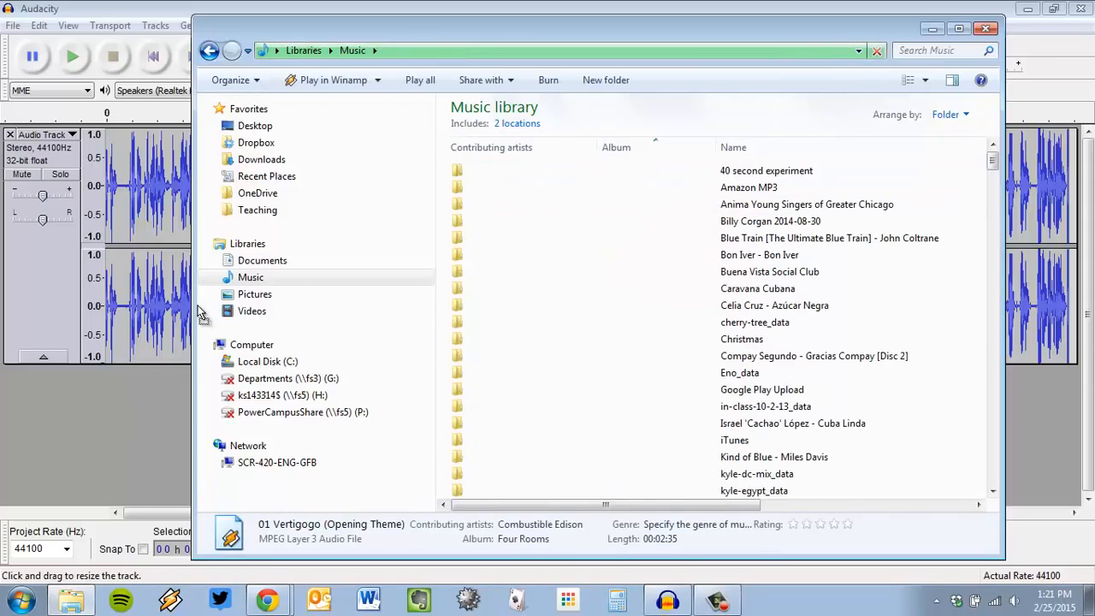
click(139, 7)
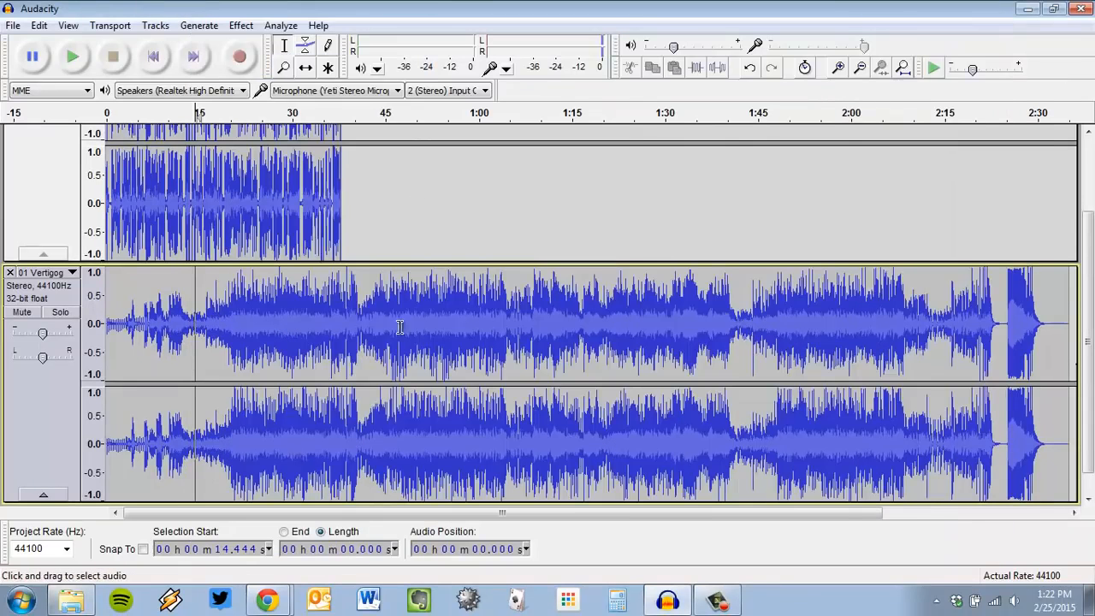
- Examine the narration and music tracks at different zoom levels, comparing their lengths, waveforms and the end of the song
scroll(240, 428, up, 3)
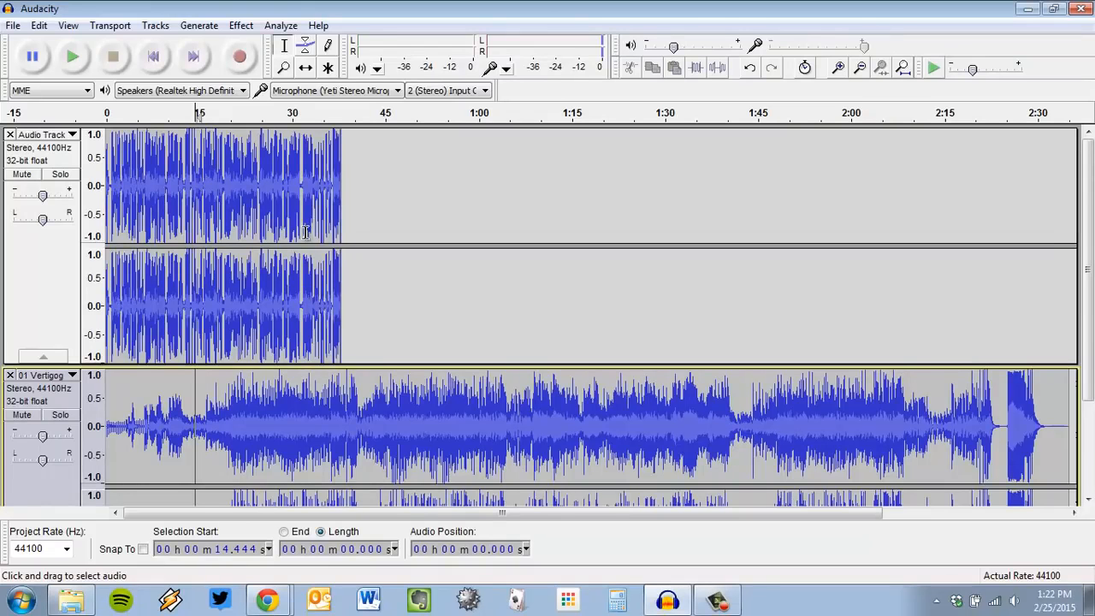
ctrl+scroll(304, 231, up, 4)
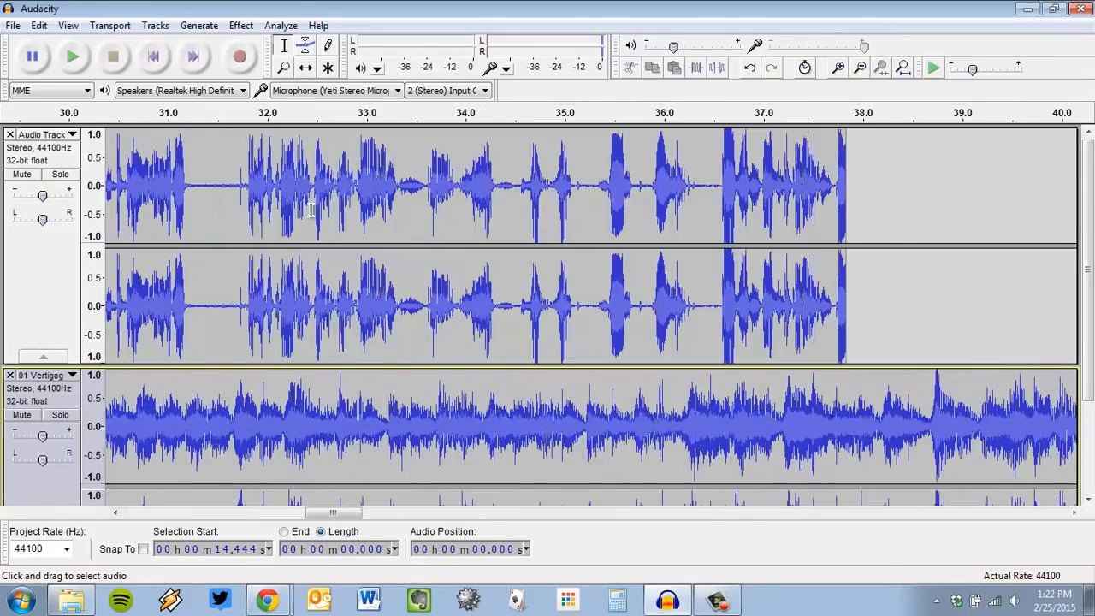
ctrl+scroll(329, 219, down, 3)
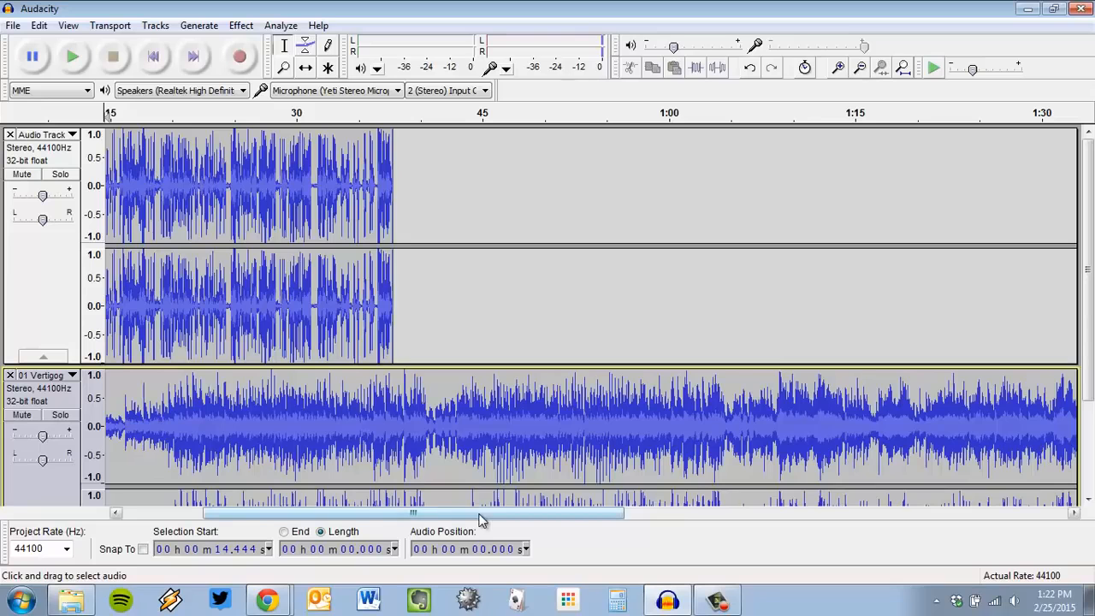
drag(482, 520, 341, 512)
scroll(239, 393, down, 3)
scroll(550, 345, up, 3)
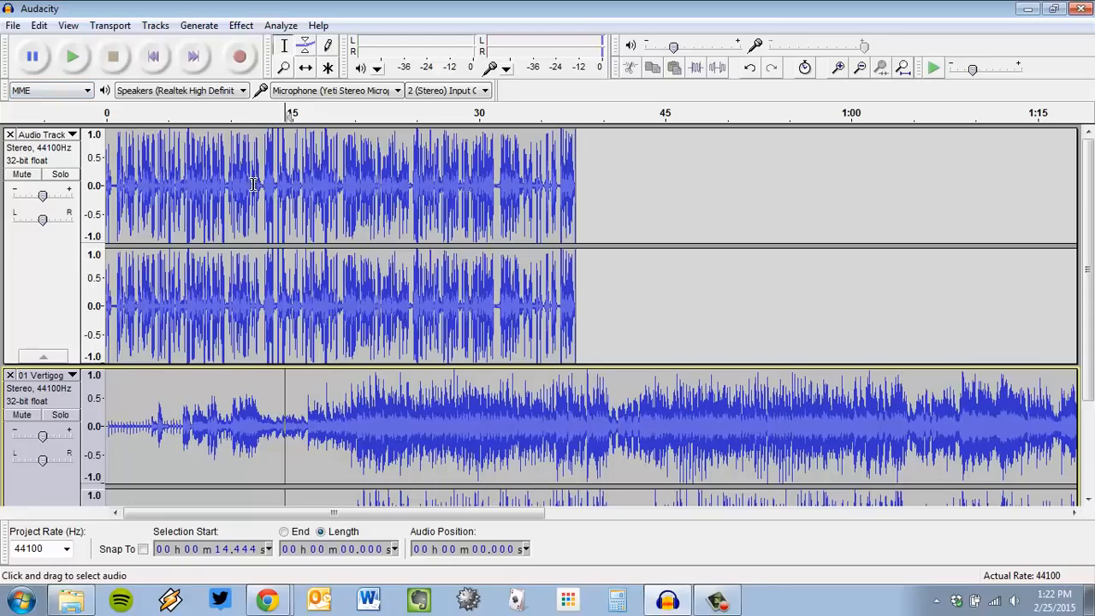
scroll(205, 243, down, 3)
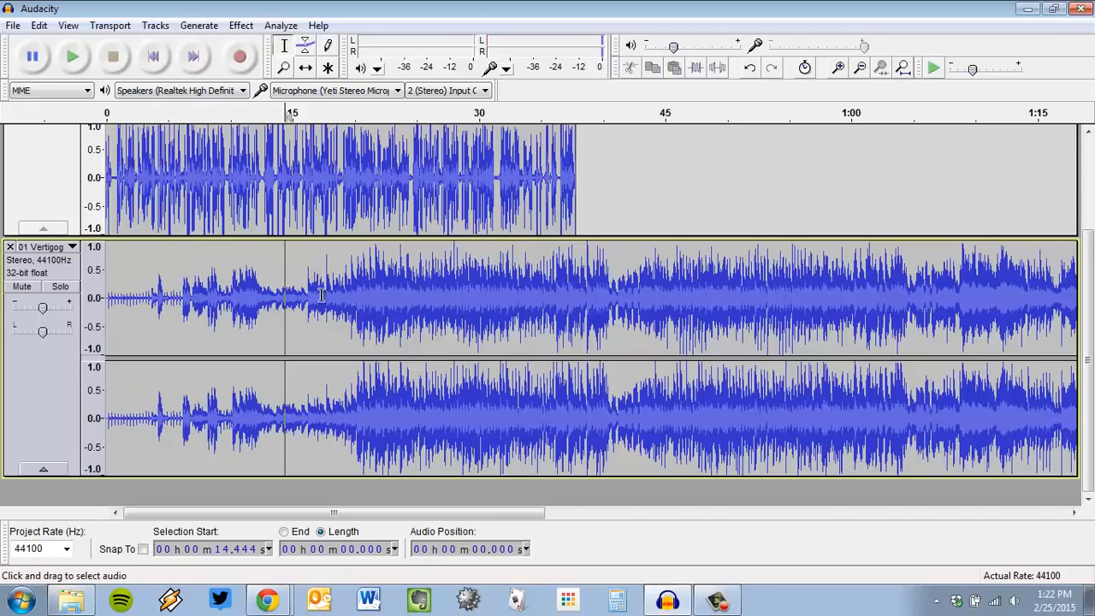
scroll(431, 289, down, 2)
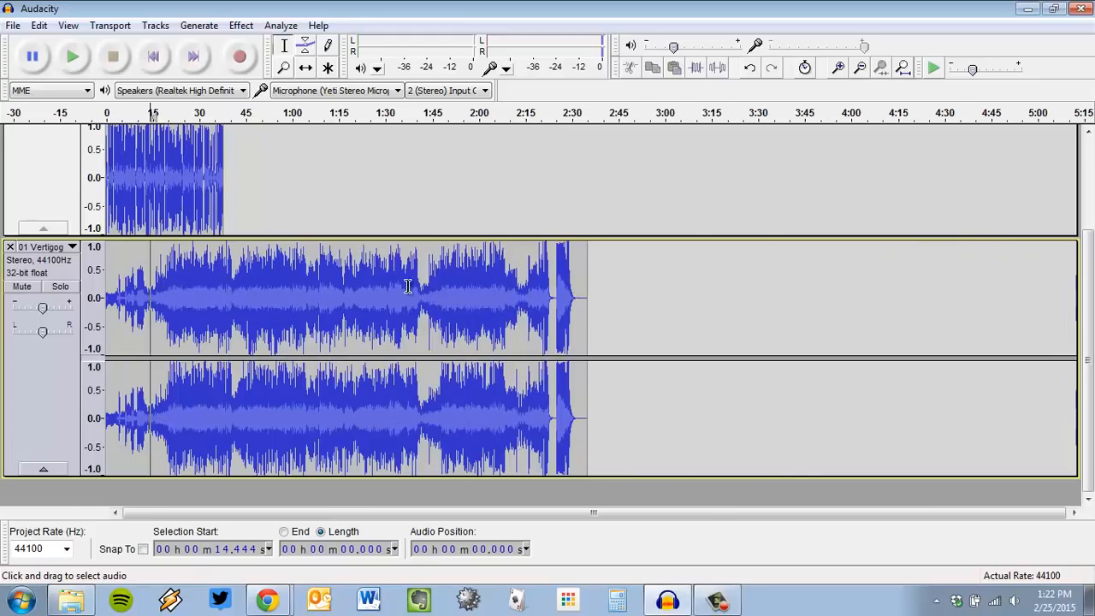
scroll(408, 286, up, 1)
scroll(402, 289, up, 1)
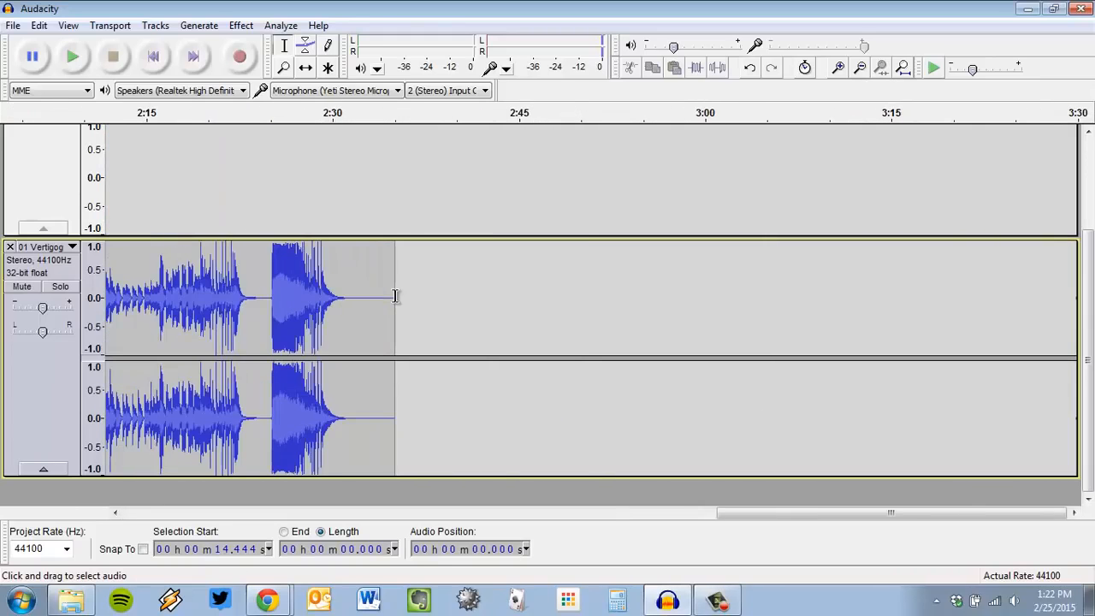
- Delete the part of the music track that runs past the end of the narration, from about 37.8 seconds onward
drag(710, 512, 261, 512)
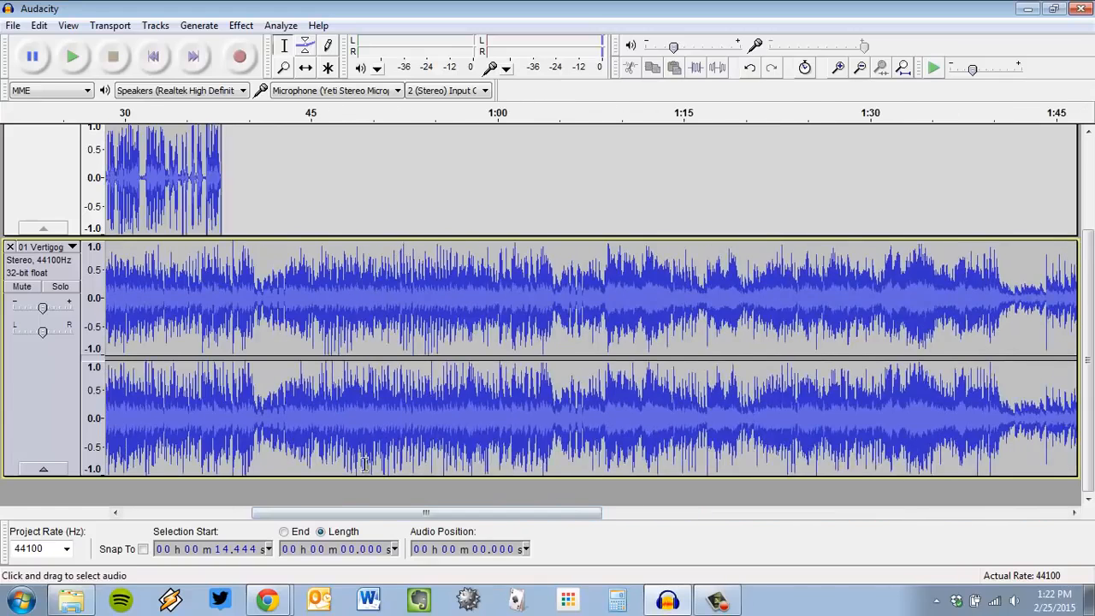
scroll(364, 463, down, 2)
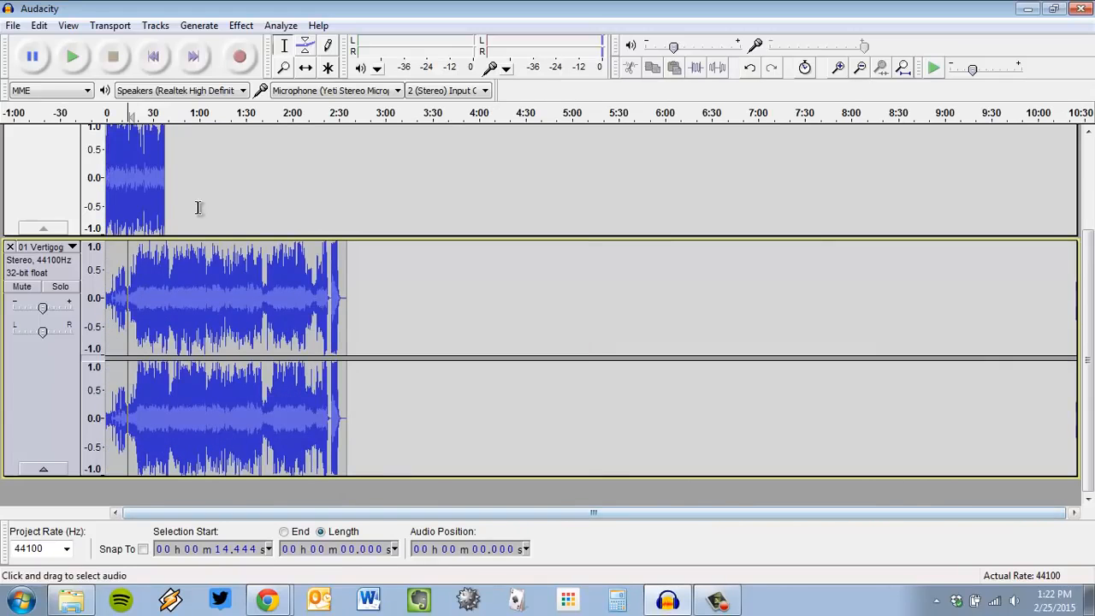
scroll(137, 179, up, 2)
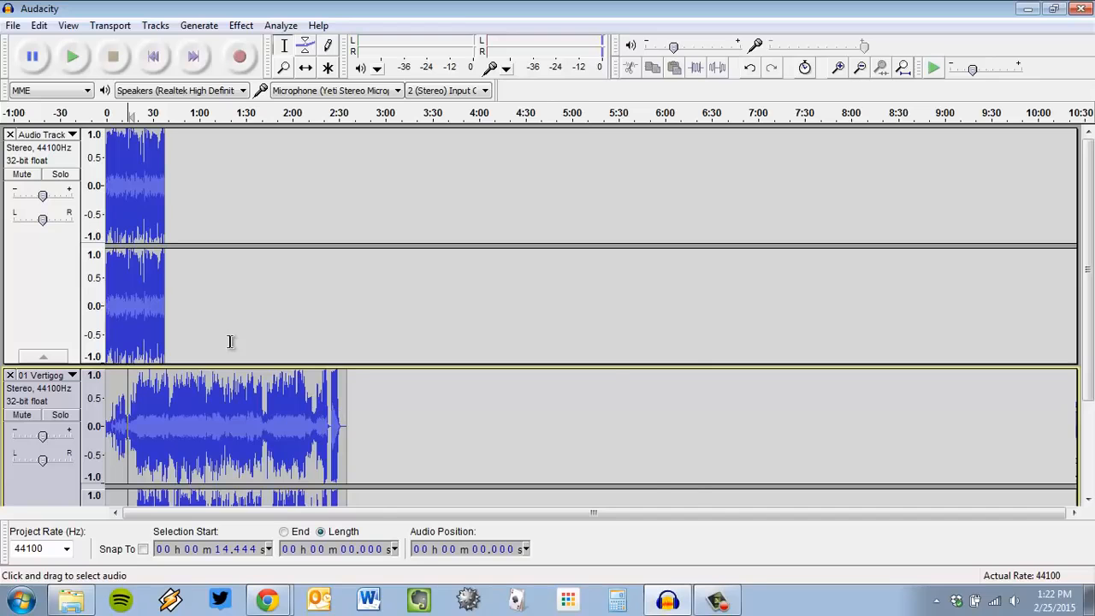
scroll(232, 343, up, 2)
drag(495, 514, 139, 514)
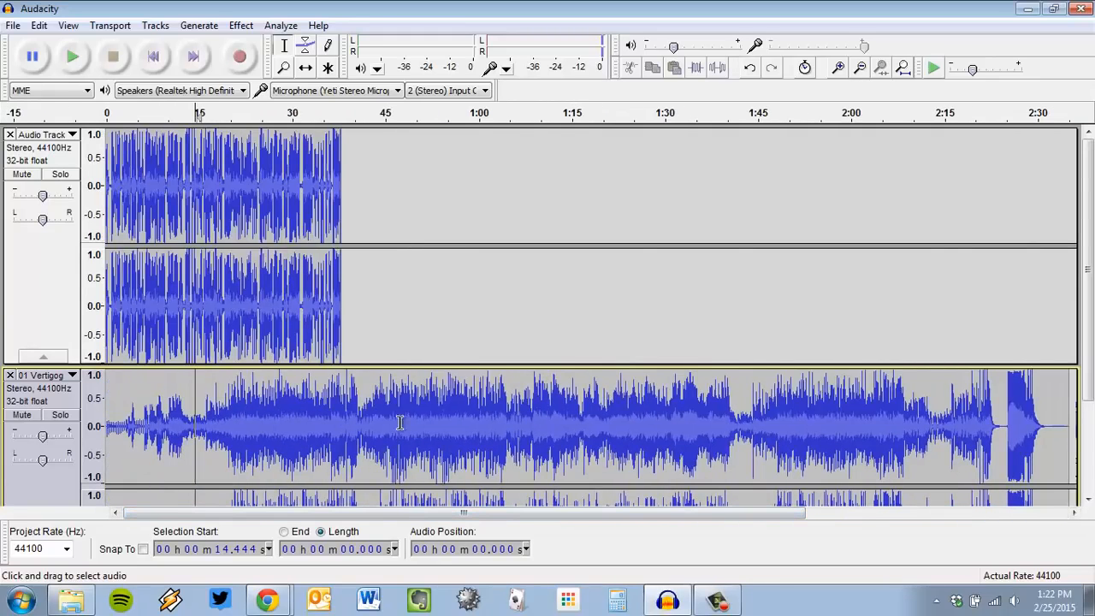
scroll(345, 437, down, 3)
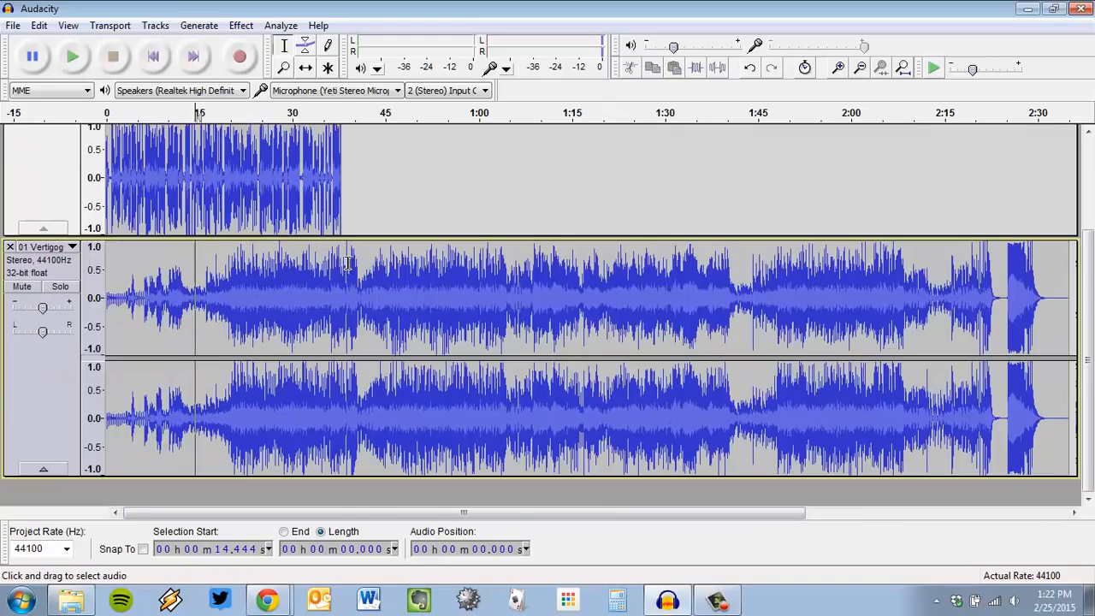
drag(342, 264, 1014, 283)
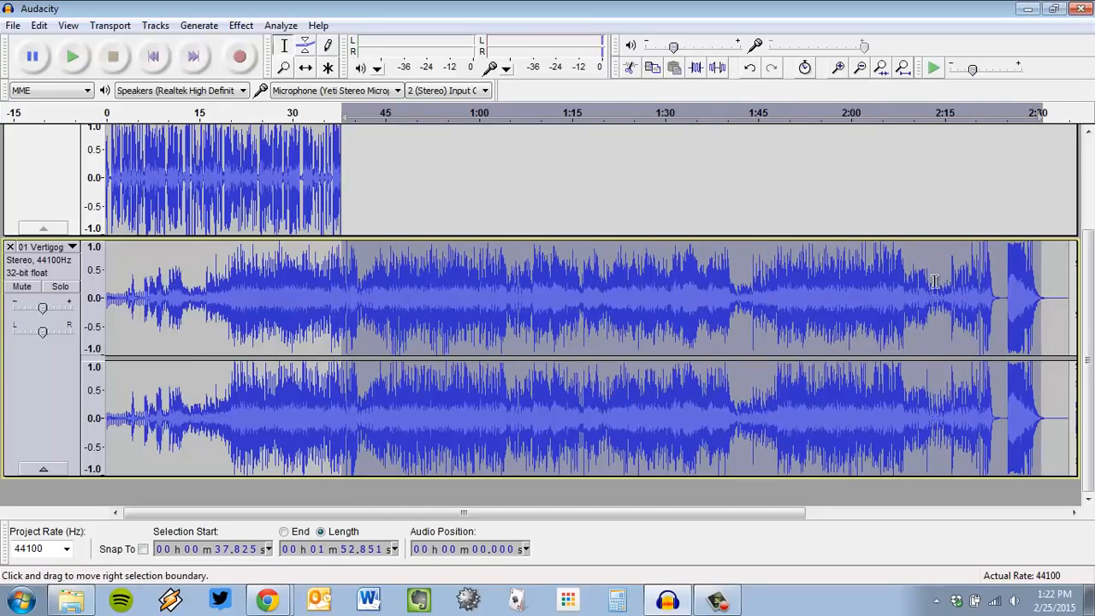
click(840, 286)
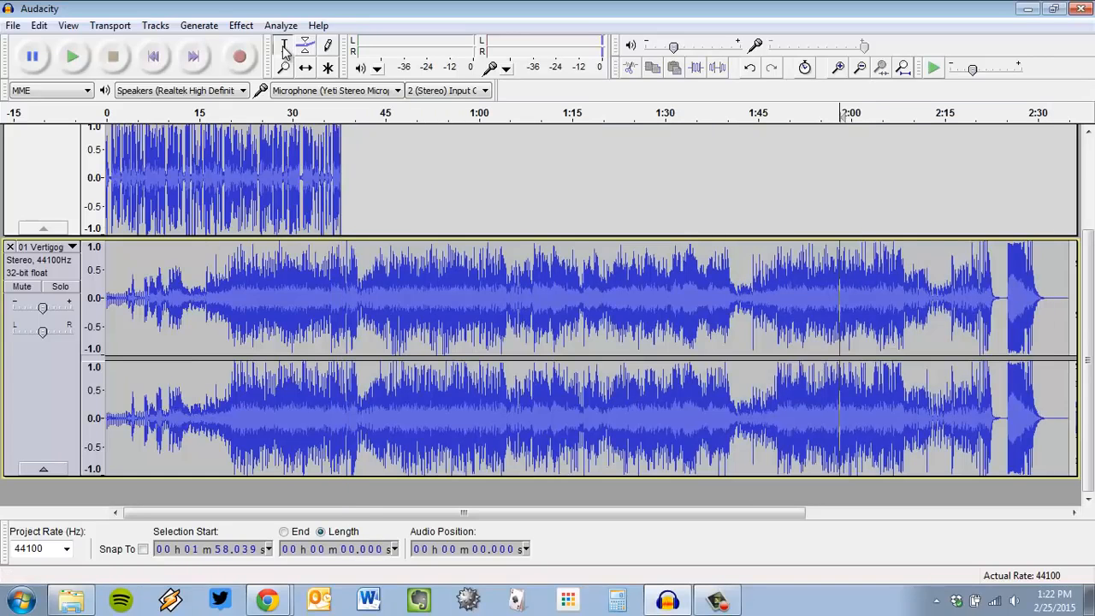
click(340, 276)
drag(469, 280, 1084, 310)
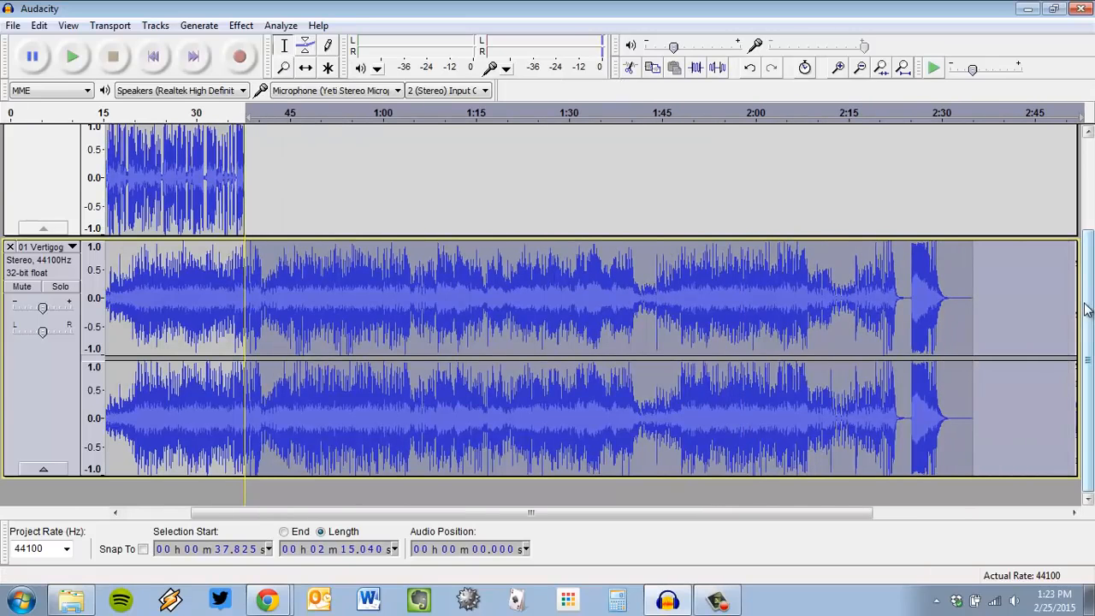
key(Delete)
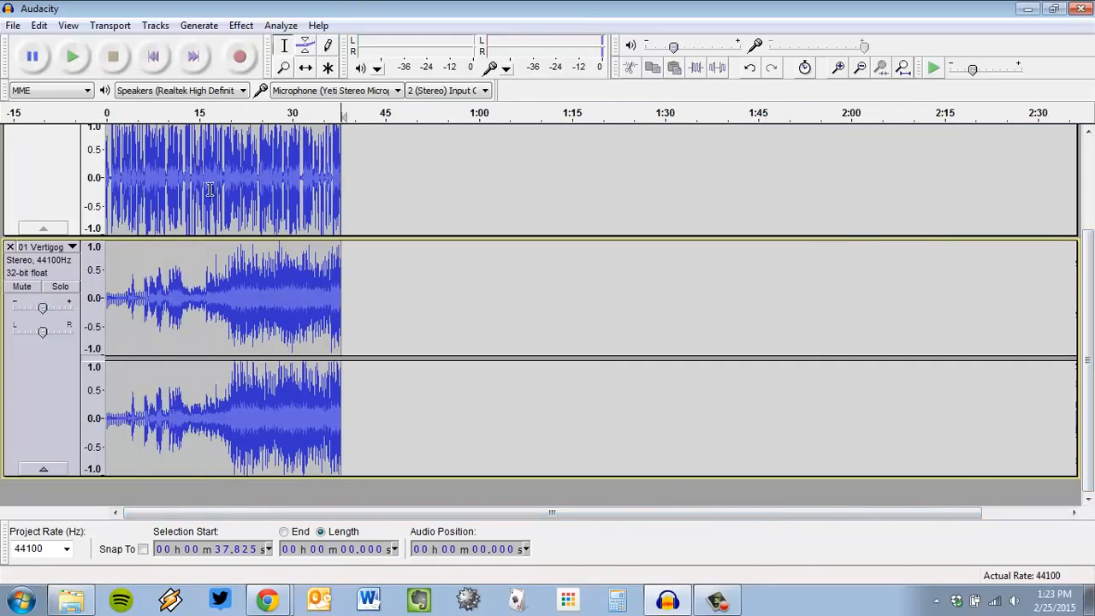
- Delete about 3.1 seconds of the narration, starting at about 15.7 seconds
key(ctrl+1)
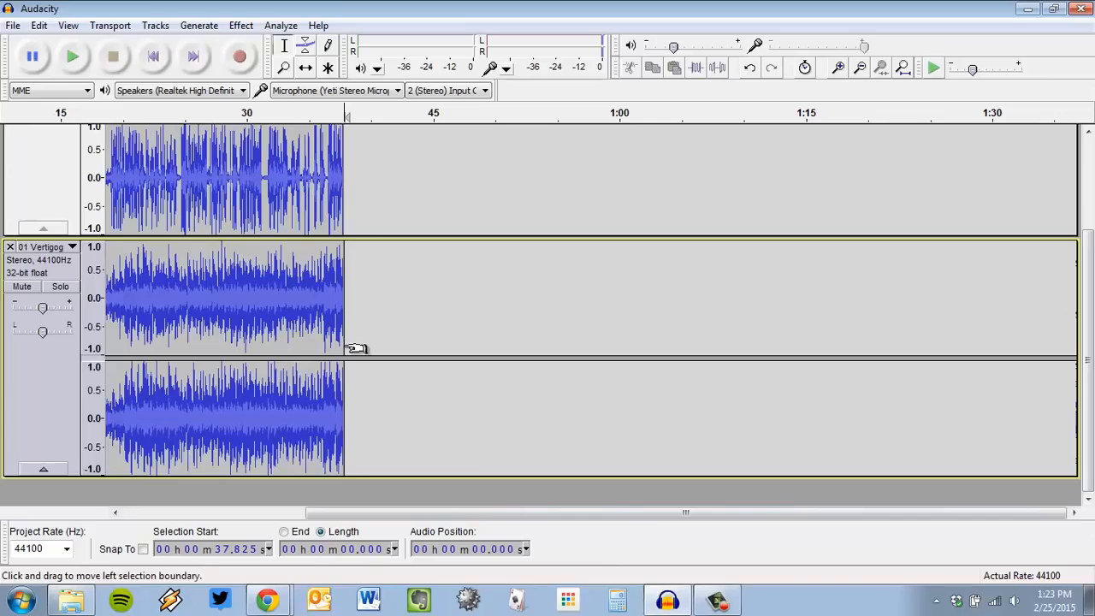
drag(647, 521, 288, 518)
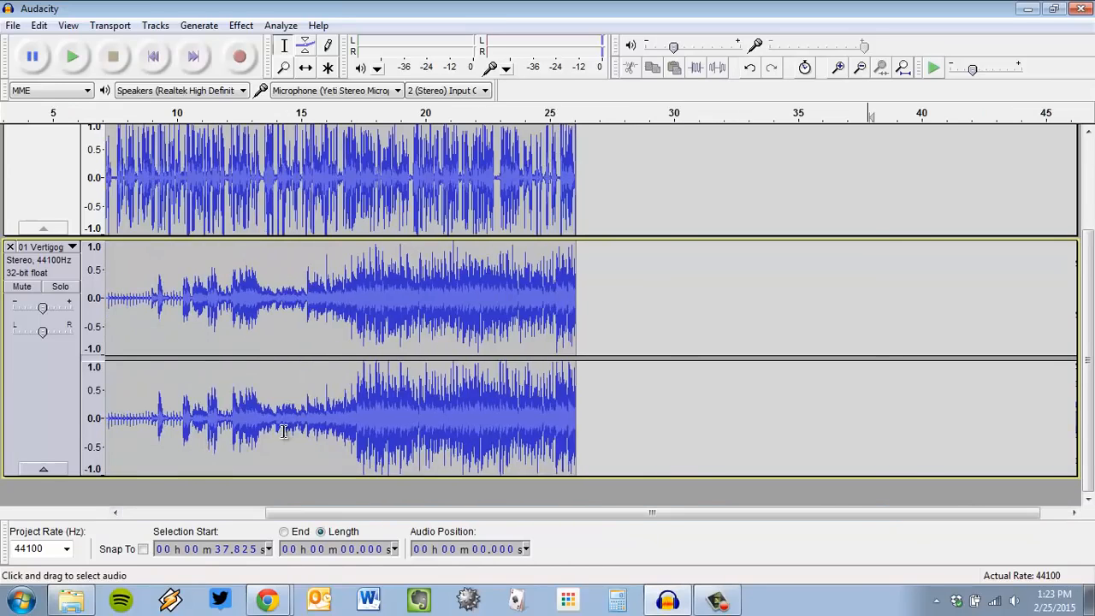
ctrl+scroll(289, 421, up, 1)
ctrl+scroll(300, 379, up, 1)
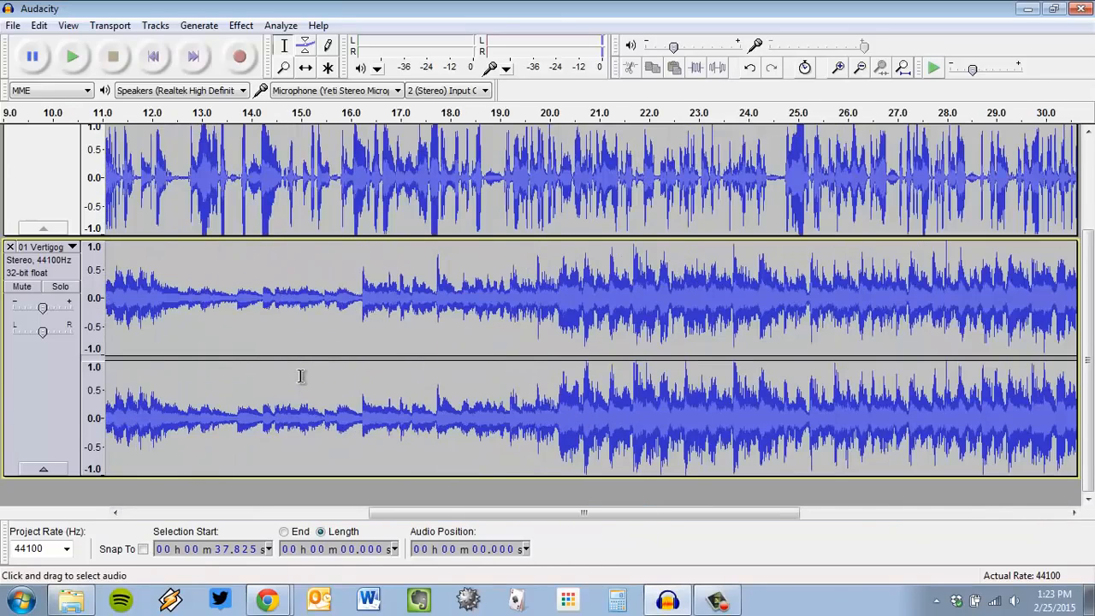
scroll(522, 404, up, 3)
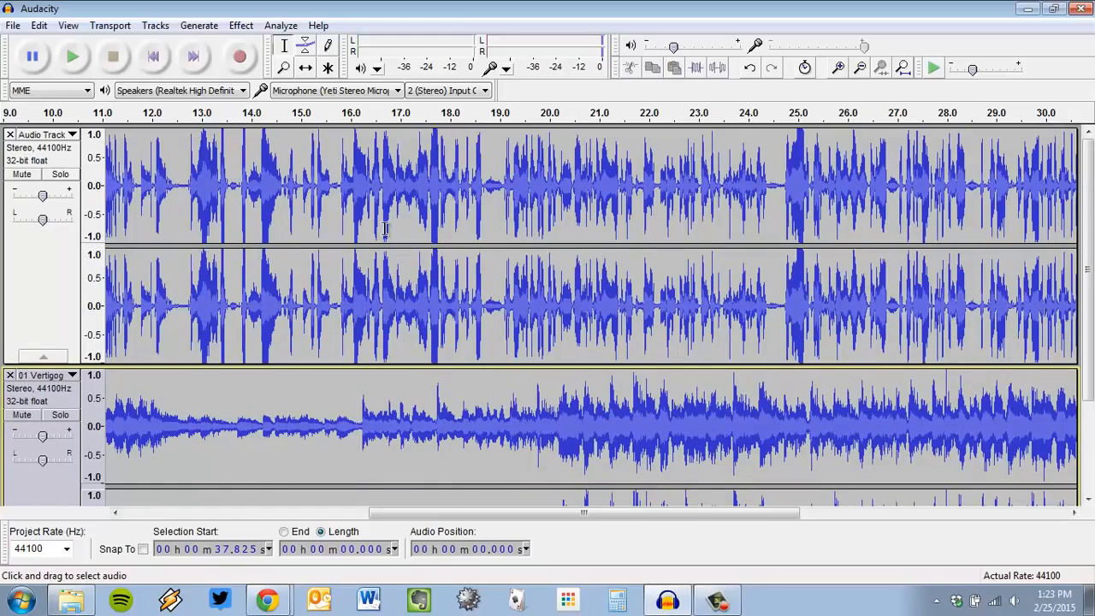
scroll(436, 445, down, 2)
scroll(436, 445, up, 2)
click(563, 188)
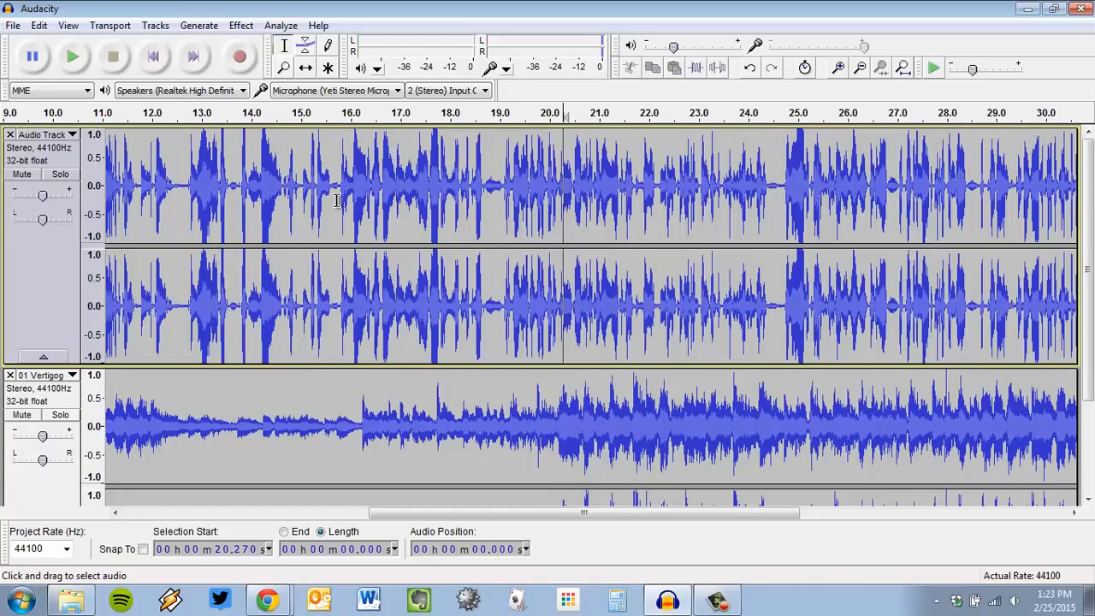
drag(336, 200, 487, 194)
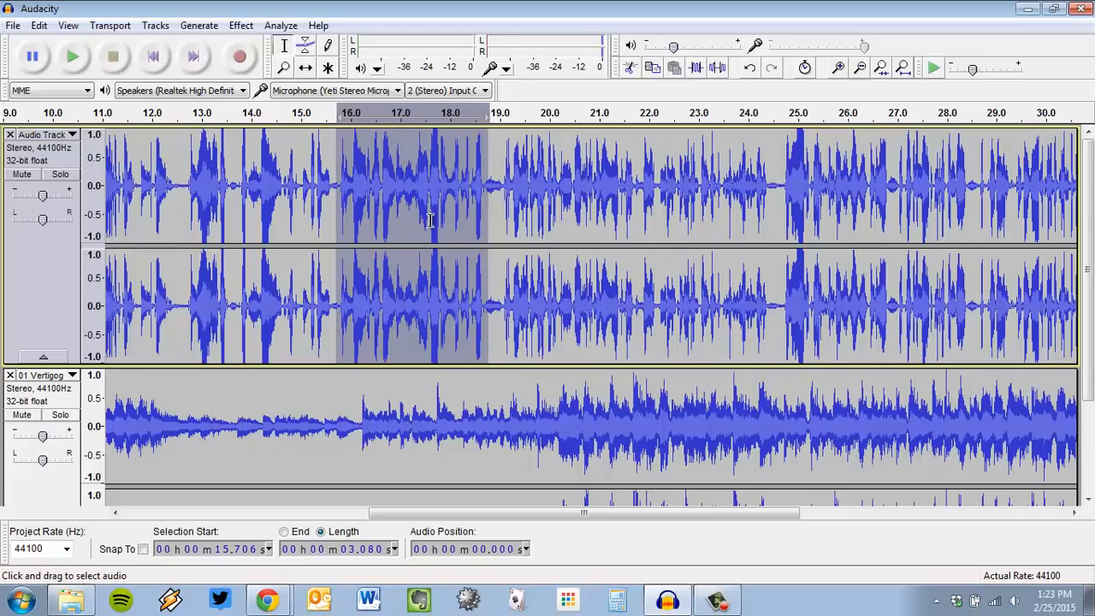
key(Delete)
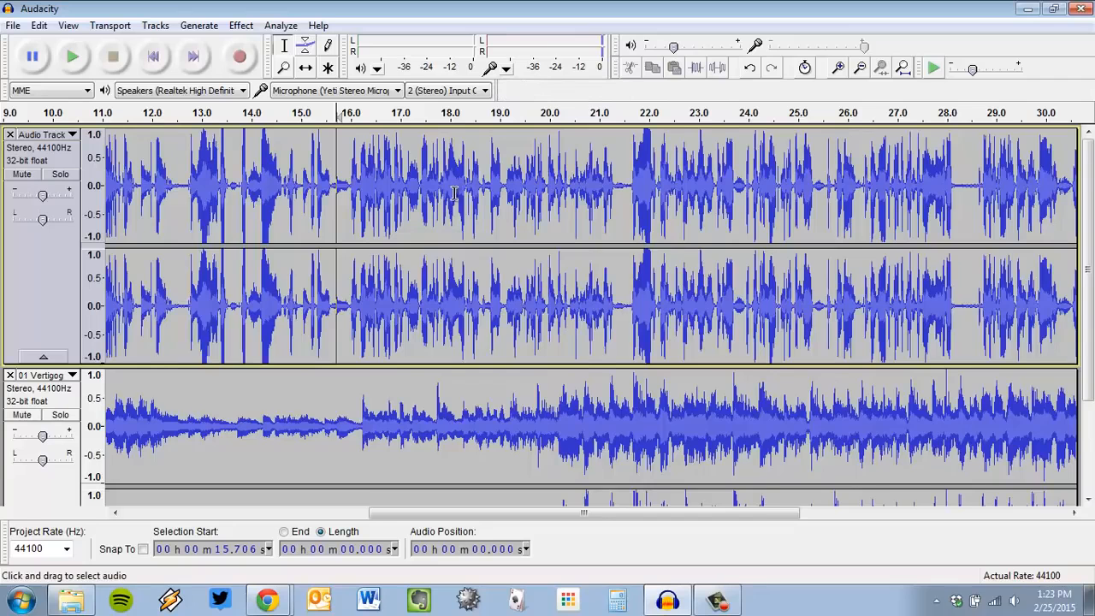
- Split the narration track into two clips at about 20.3 seconds
scroll(453, 193, down, 3)
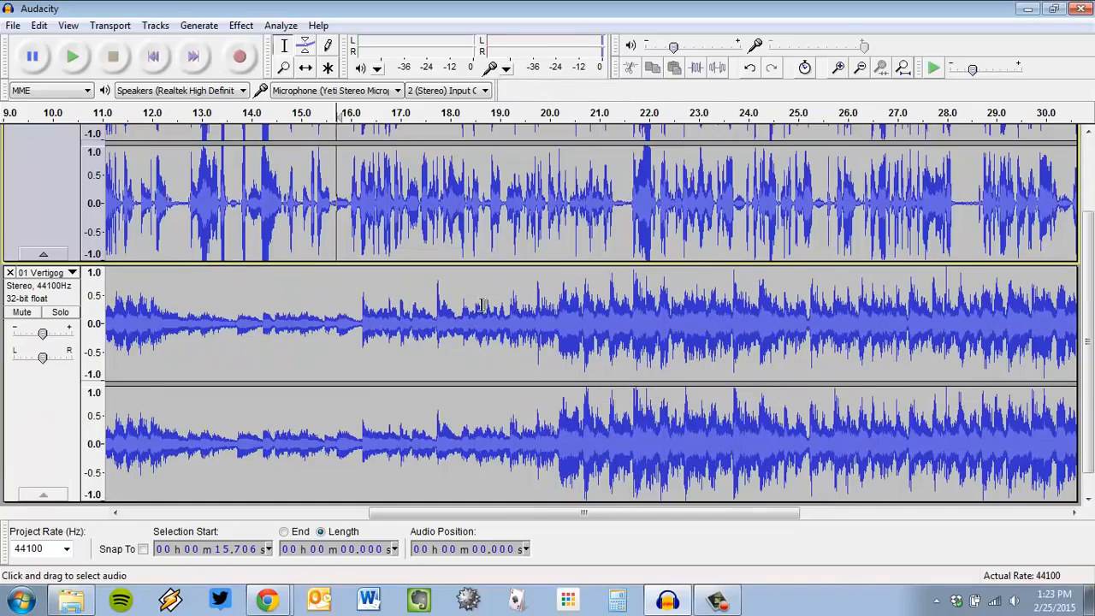
click(562, 328)
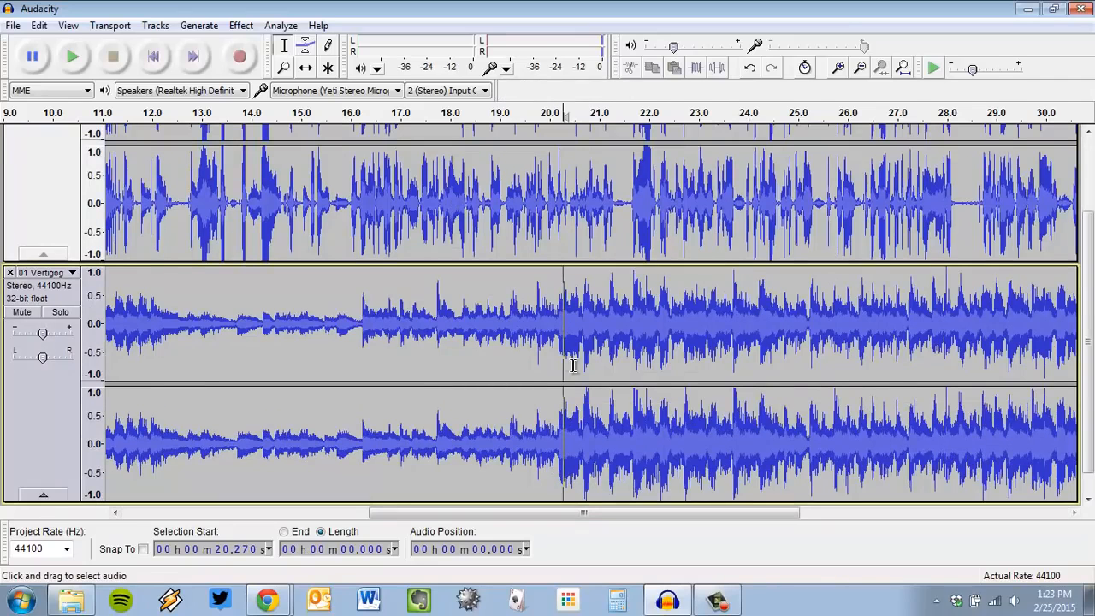
scroll(571, 366, up, 3)
scroll(574, 362, down, 1)
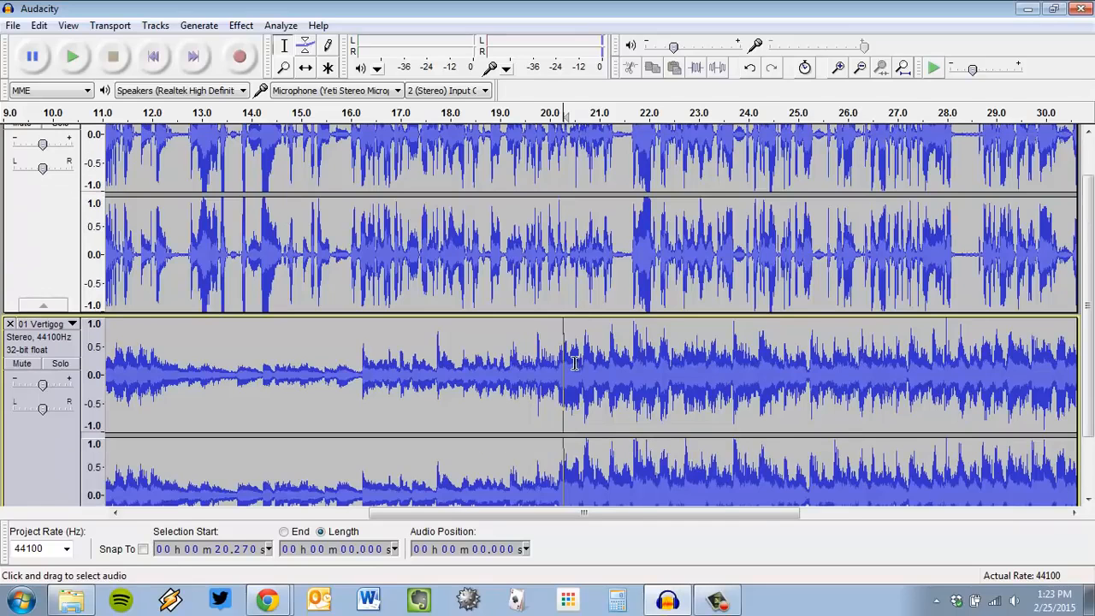
scroll(574, 362, up, 2)
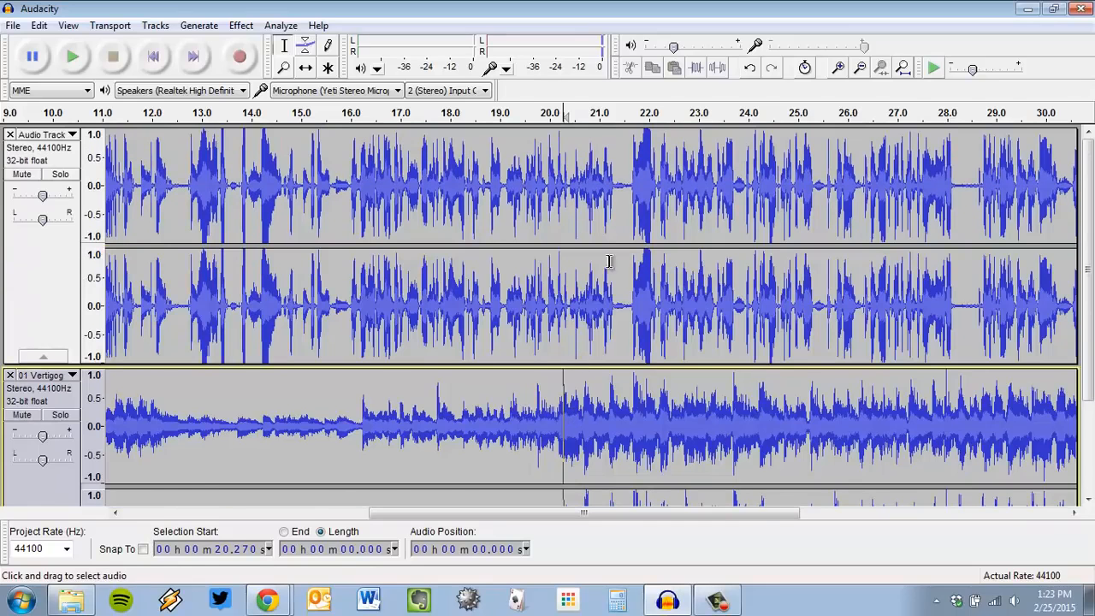
click(560, 162)
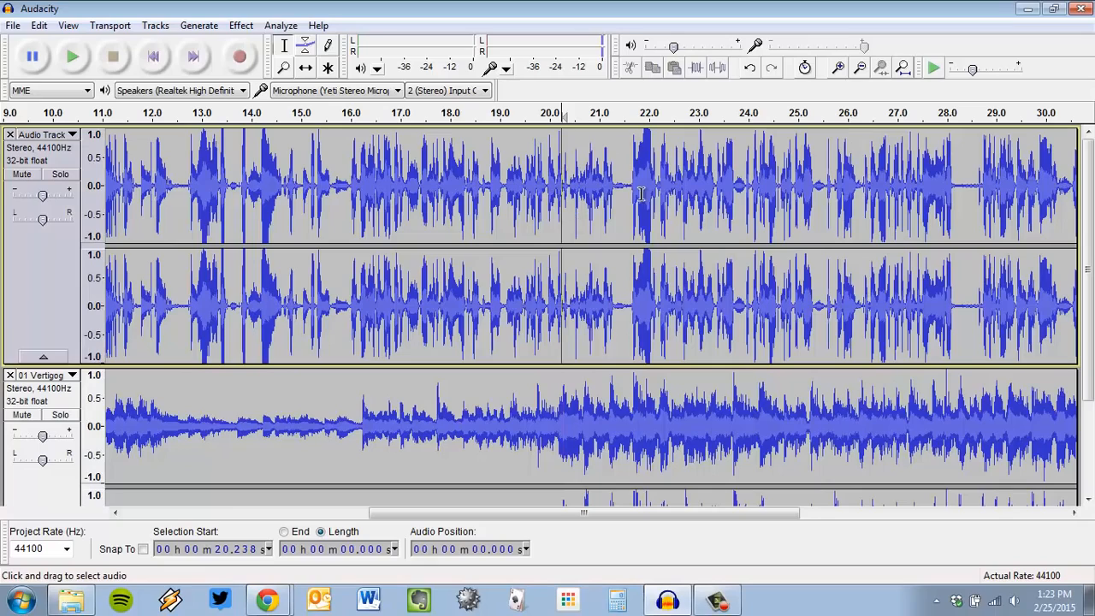
click(565, 252)
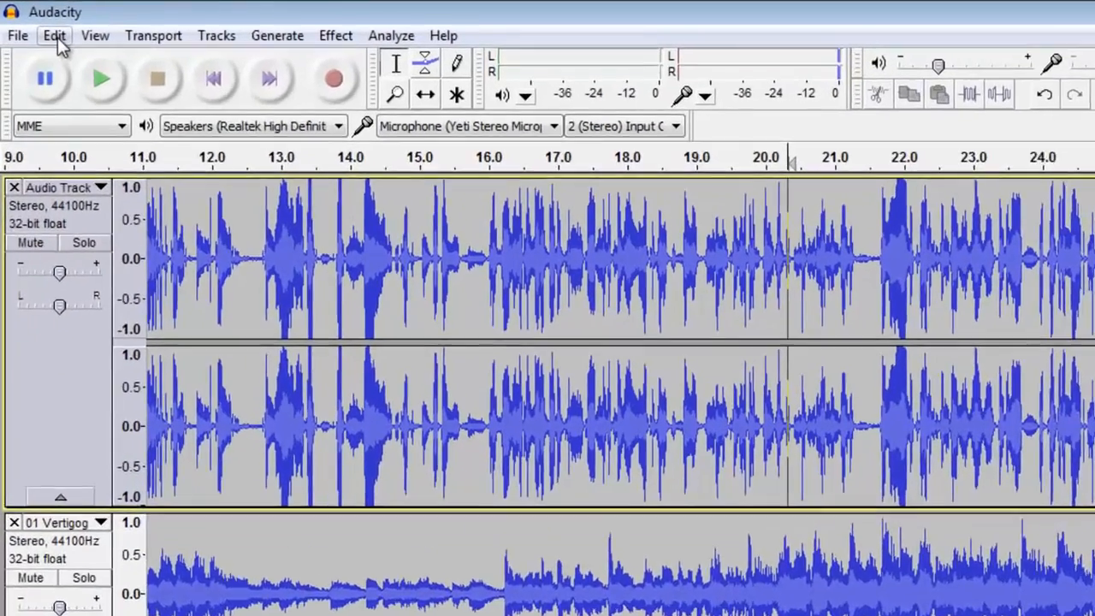
click(40, 26)
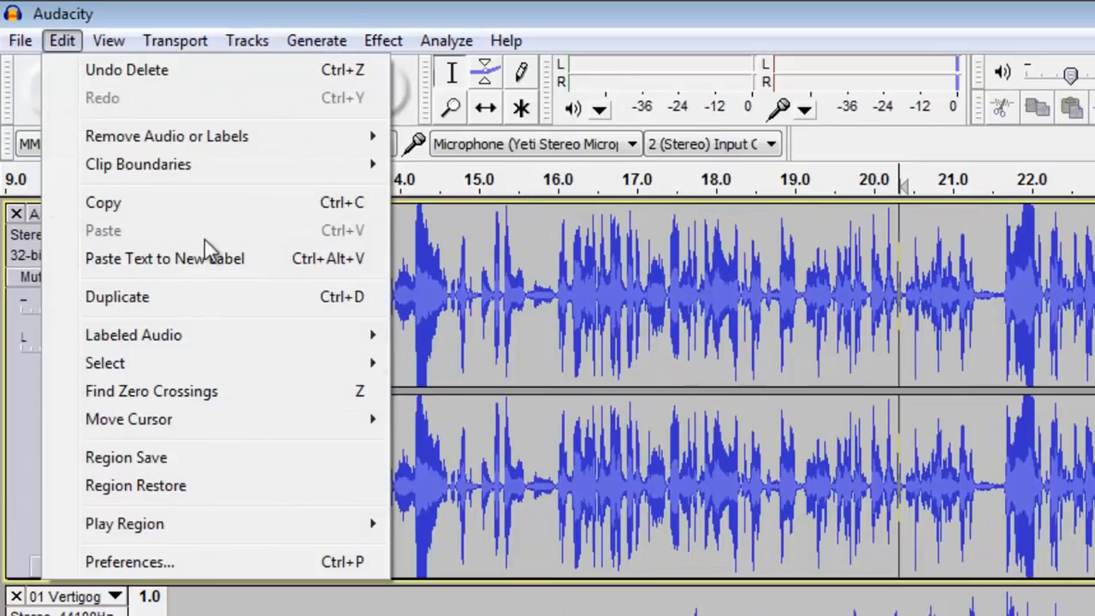
mouse_move(216, 183)
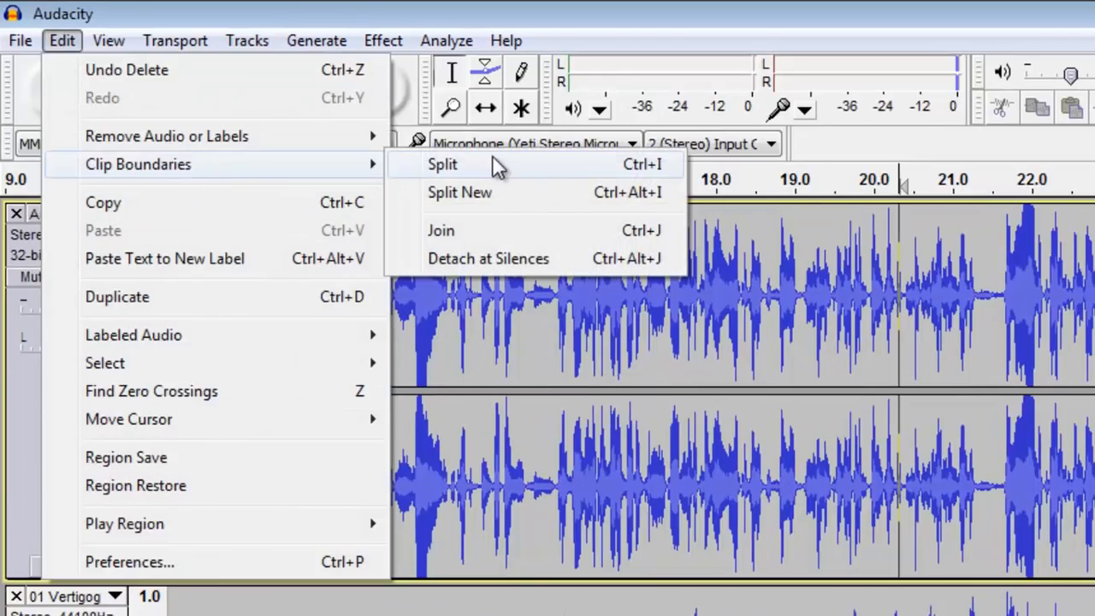
click(567, 157)
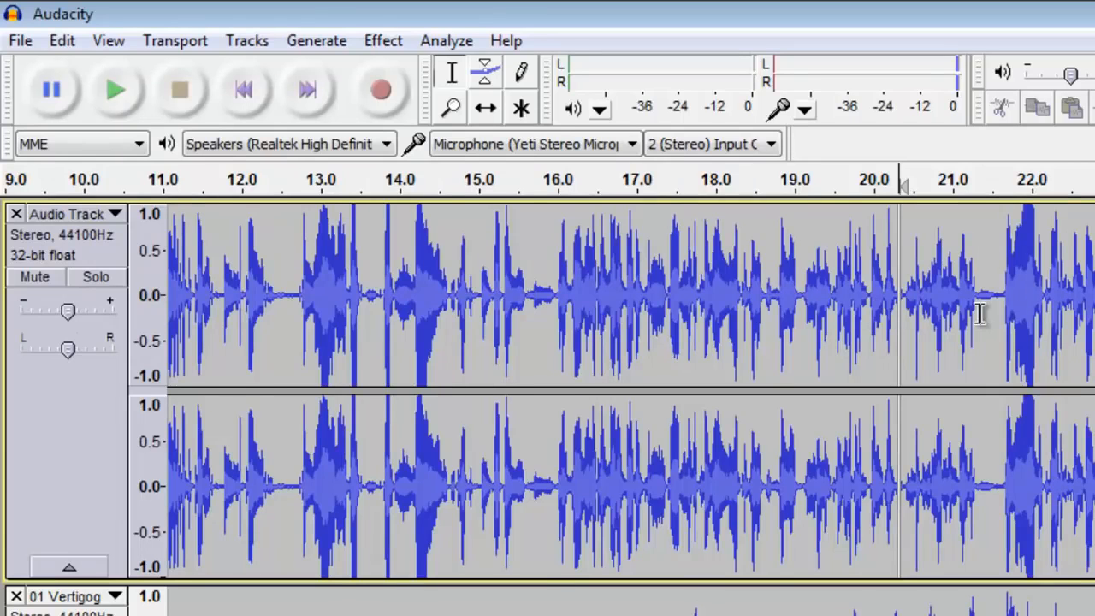
- Move the music track about 2.5 seconds later with the Time Shift tool
scroll(979, 313, up, 2)
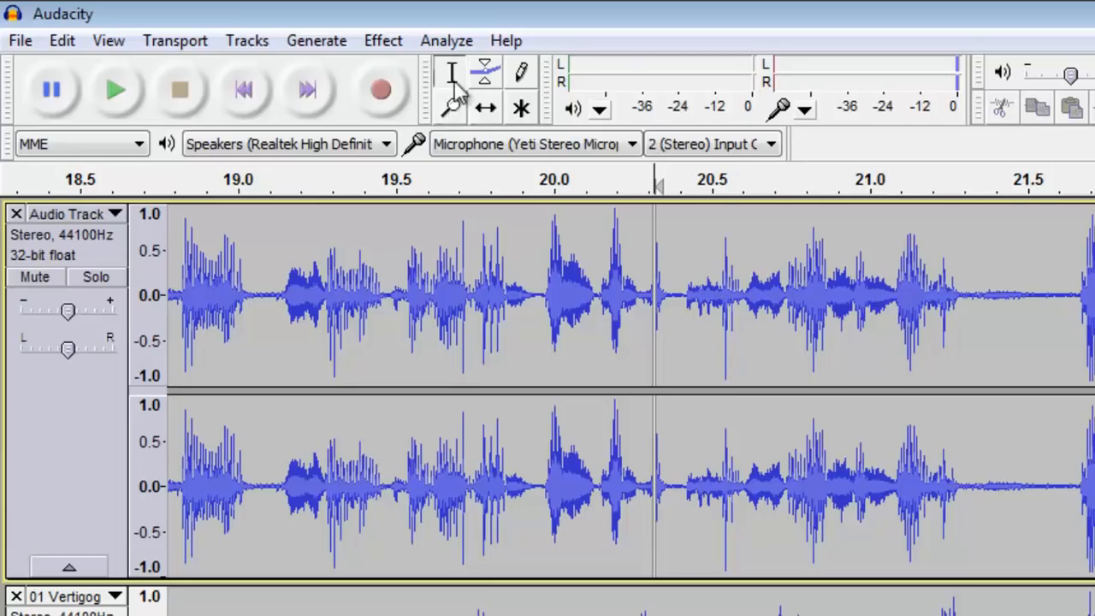
click(487, 109)
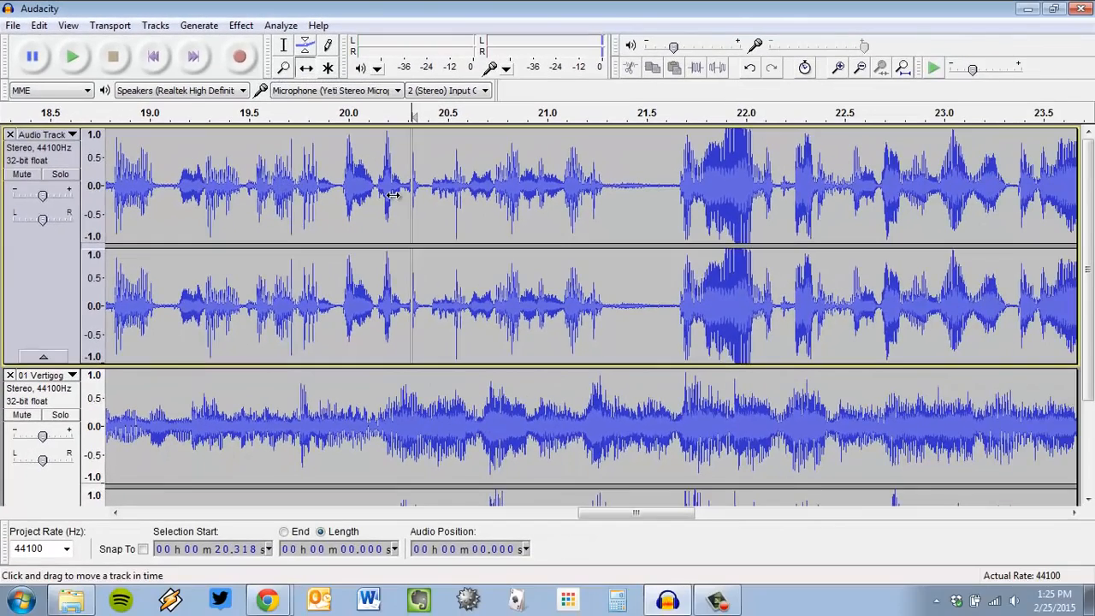
scroll(392, 195, down, 3)
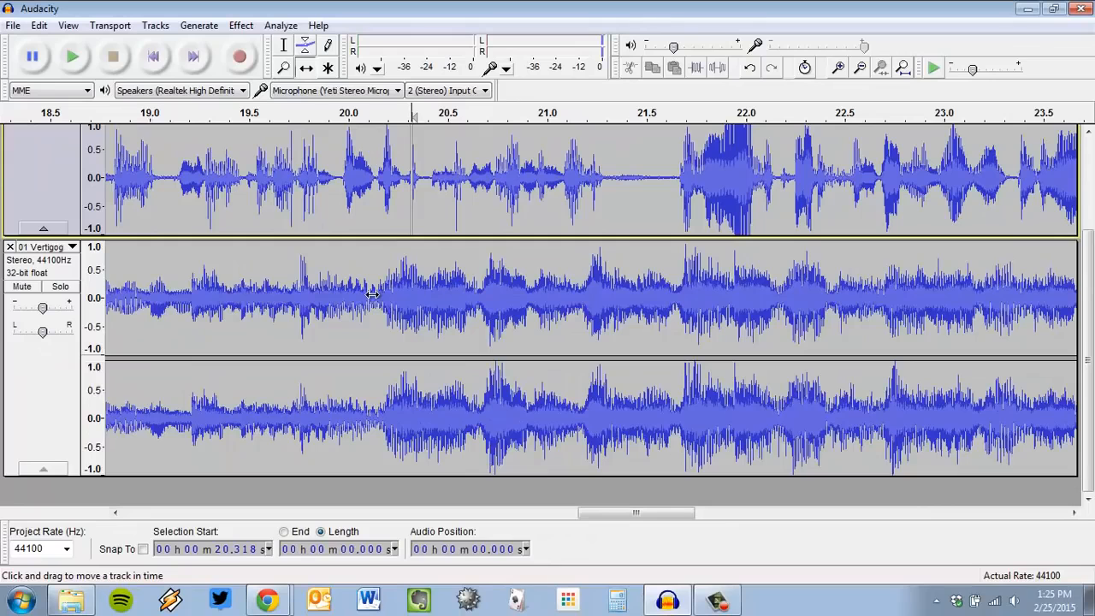
drag(439, 310, 577, 298)
scroll(506, 298, down, 2)
click(283, 50)
drag(351, 299, 800, 325)
click(483, 321)
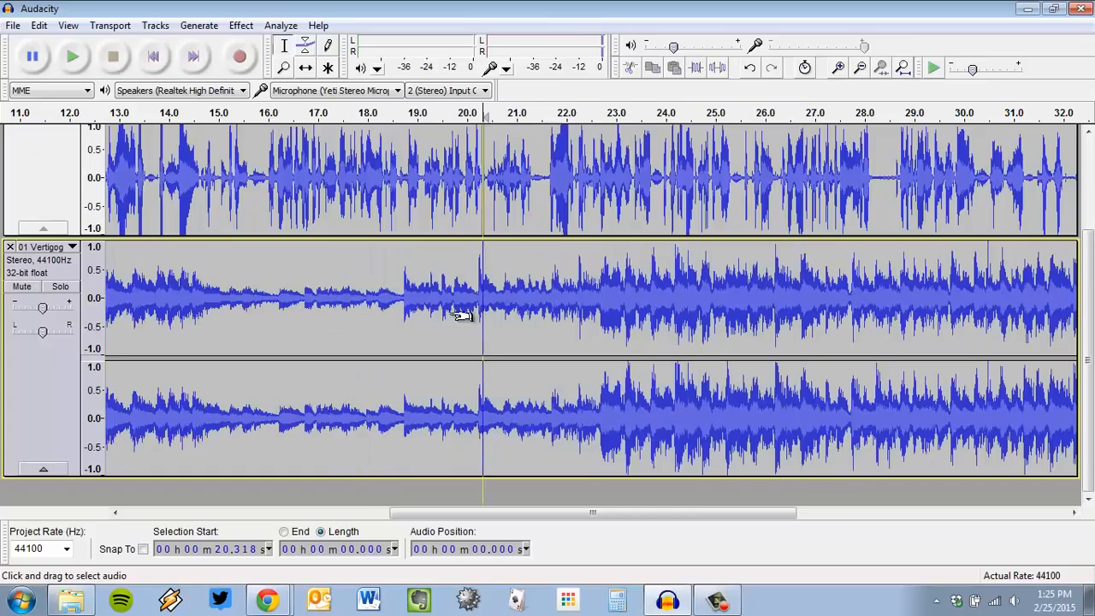
- Move the music track about another 5.7 seconds later with the Time Shift tool
click(305, 67)
drag(378, 311, 624, 291)
scroll(605, 148, up, 3)
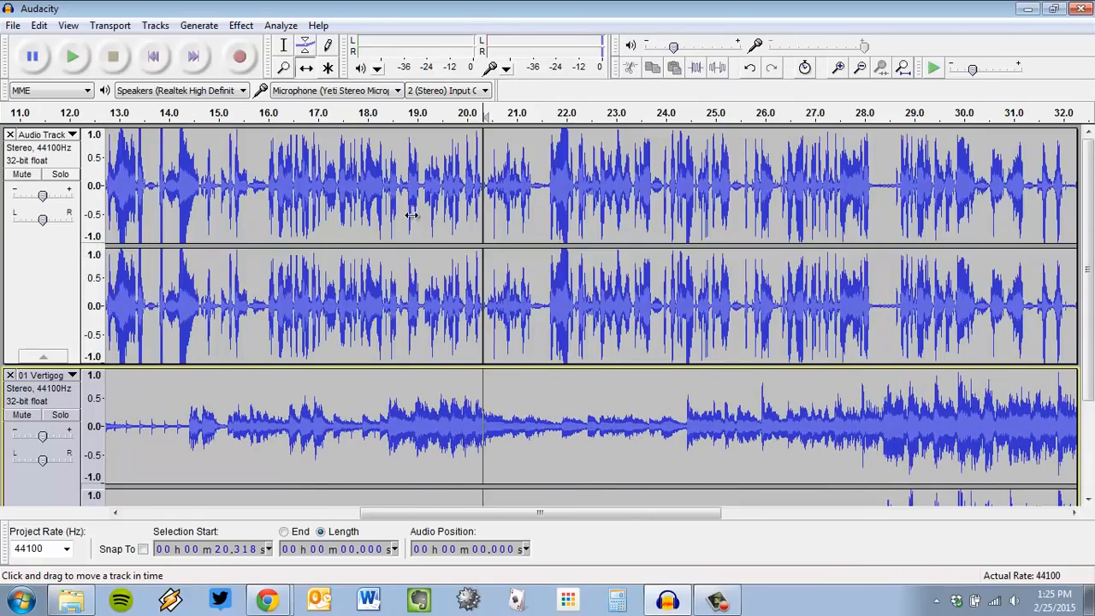
- Shift the two narration clips apart, leaving a gap from about 20.6 to 23.3 seconds
drag(568, 194, 740, 202)
drag(663, 205, 716, 206)
drag(426, 176, 356, 200)
drag(422, 199, 401, 201)
scroll(567, 300, down, 3)
scroll(434, 209, up, 3)
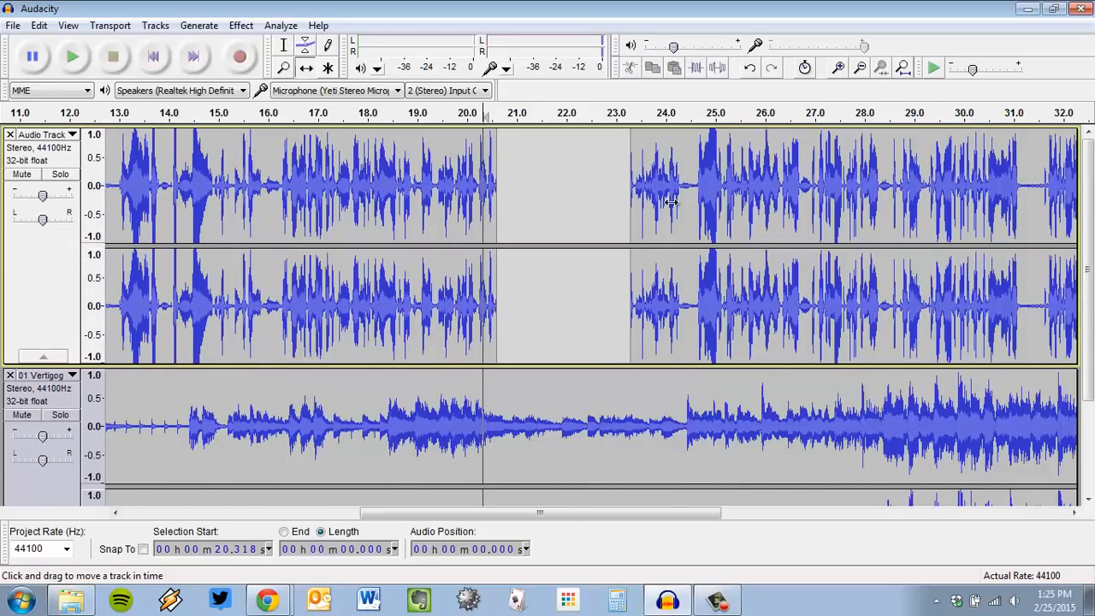
- Shift the music track about 2.5 seconds further to adjust its timing against the separated narration clips
drag(420, 412, 525, 396)
scroll(525, 396, down, 3)
scroll(525, 395, up, 3)
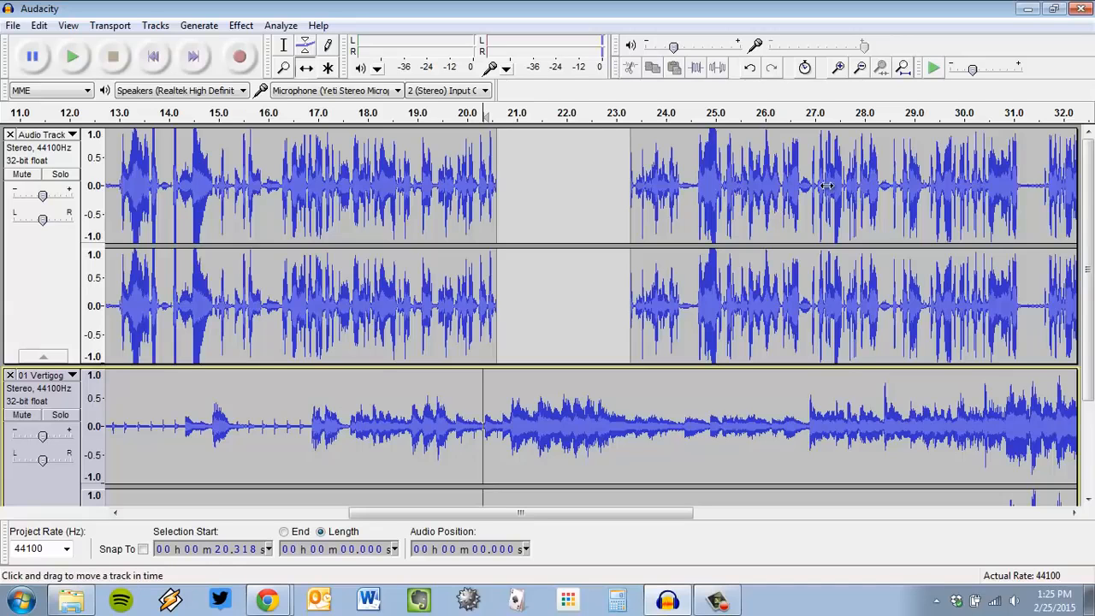
scroll(797, 215, down, 3)
scroll(741, 306, up, 3)
- Look over the clip boundary commands, and examine both tracks from the narration gap to the narration's end
click(40, 25)
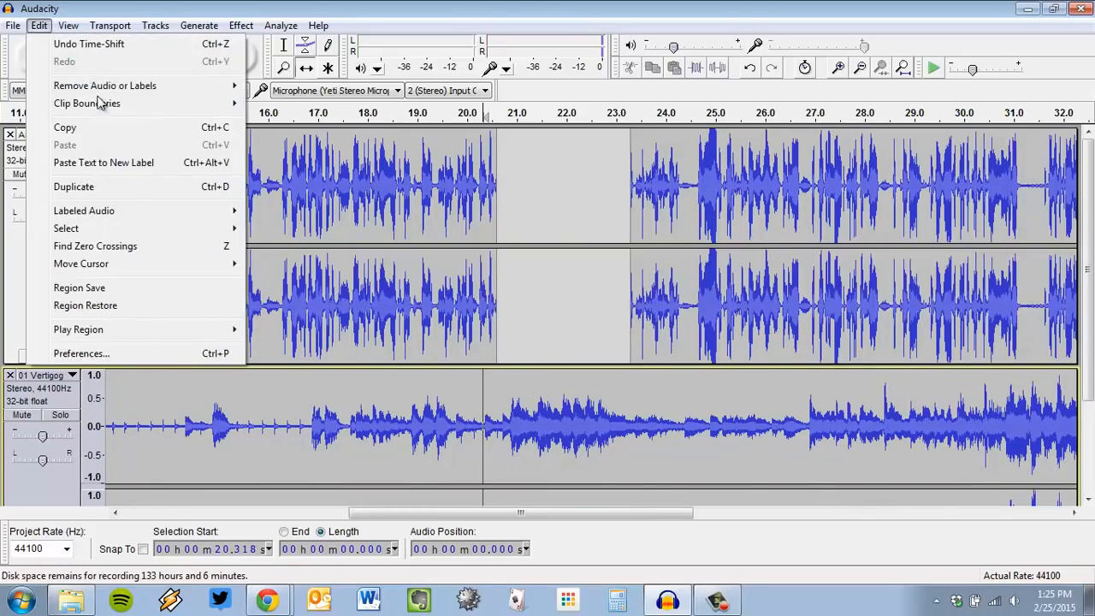
mouse_move(102, 104)
click(272, 101)
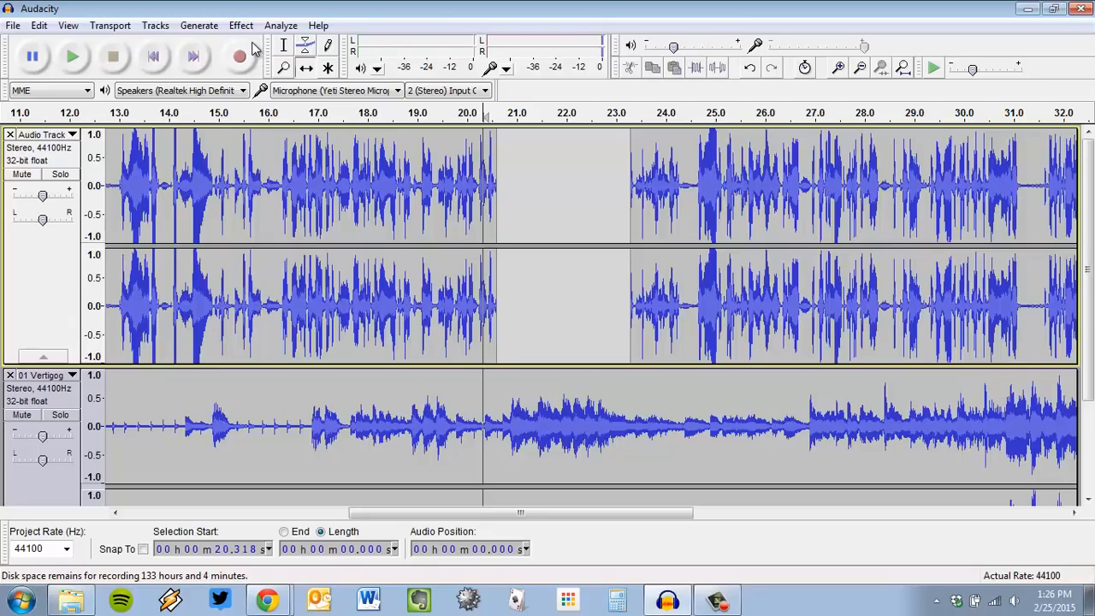
drag(637, 519, 758, 490)
scroll(829, 417, down, 3)
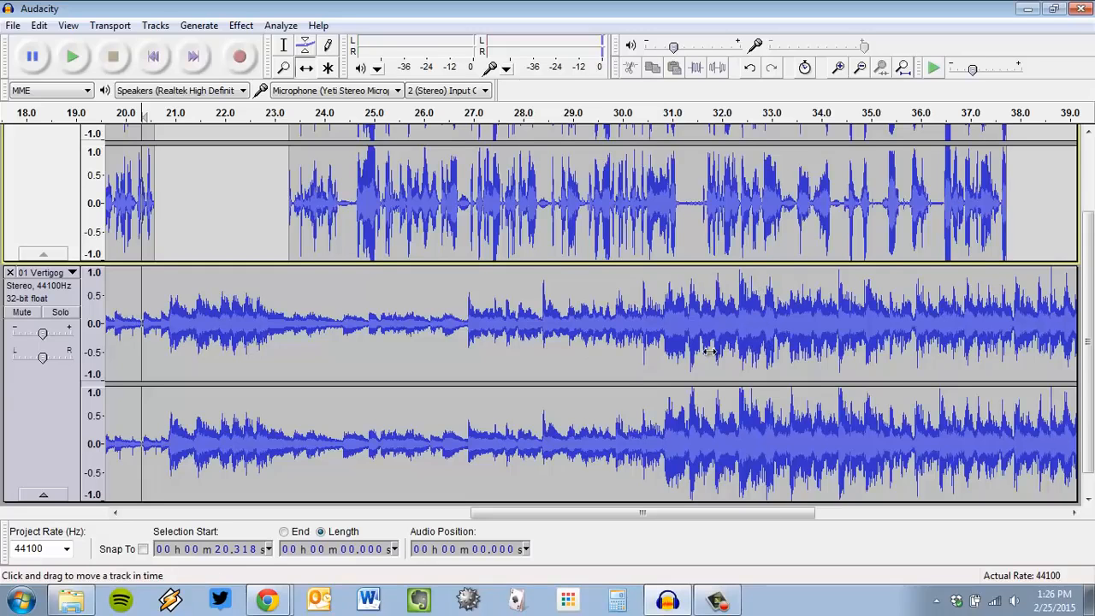
- Lower the music track's level before the narration gap with the Envelope tool to about 0.5, ramping up from about 20 to 20.5 seconds
scroll(709, 350, up, 3)
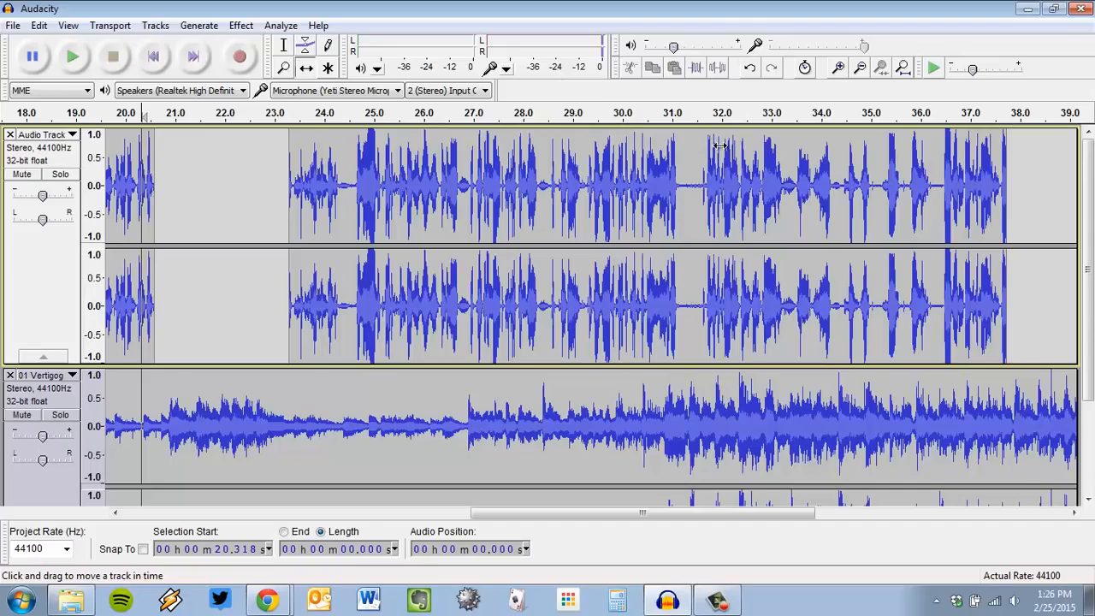
scroll(726, 214, down, 2)
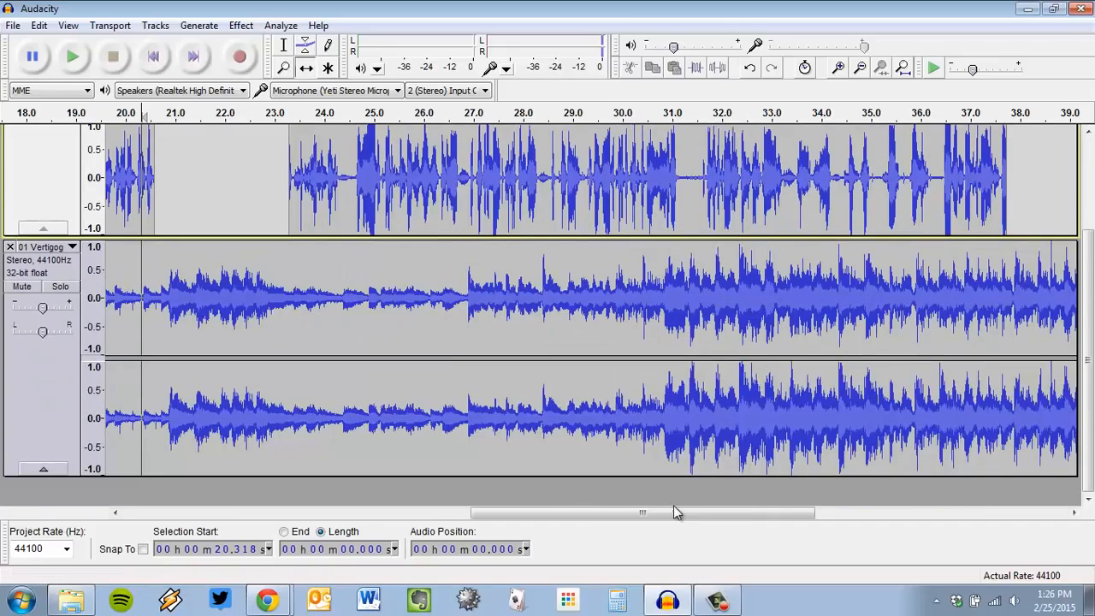
drag(675, 508, 520, 528)
scroll(364, 394, up, 2)
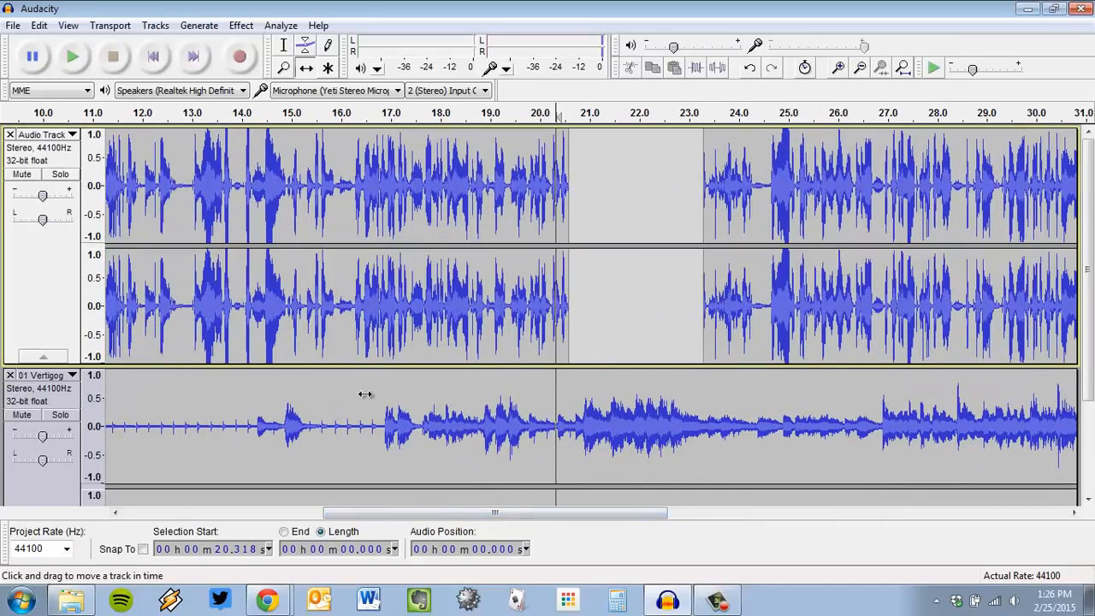
click(306, 51)
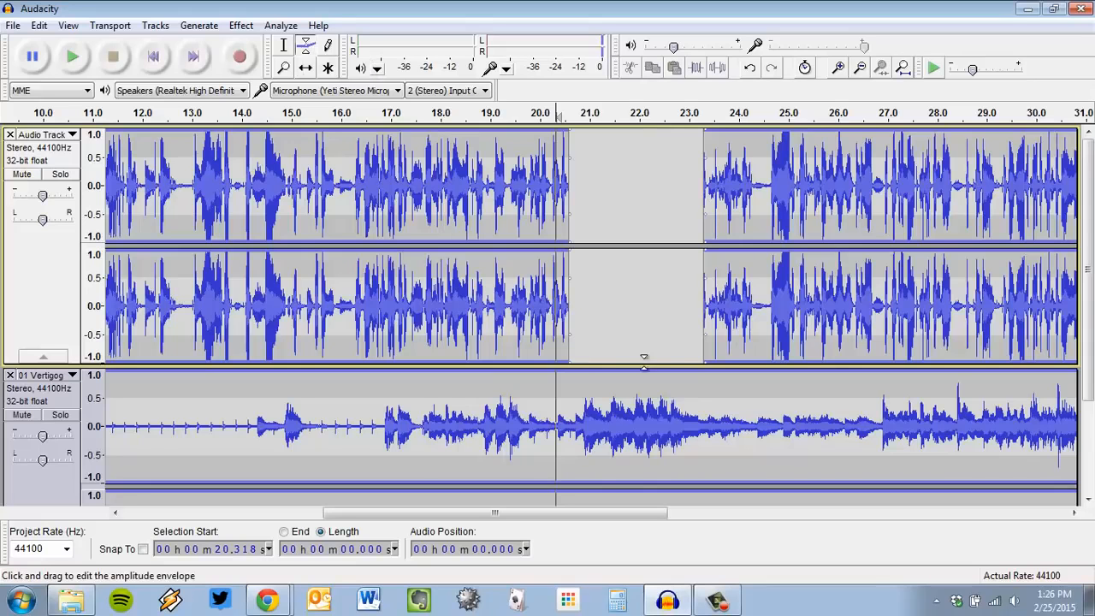
scroll(828, 370, down, 3)
scroll(727, 355, up, 3)
scroll(618, 346, down, 3)
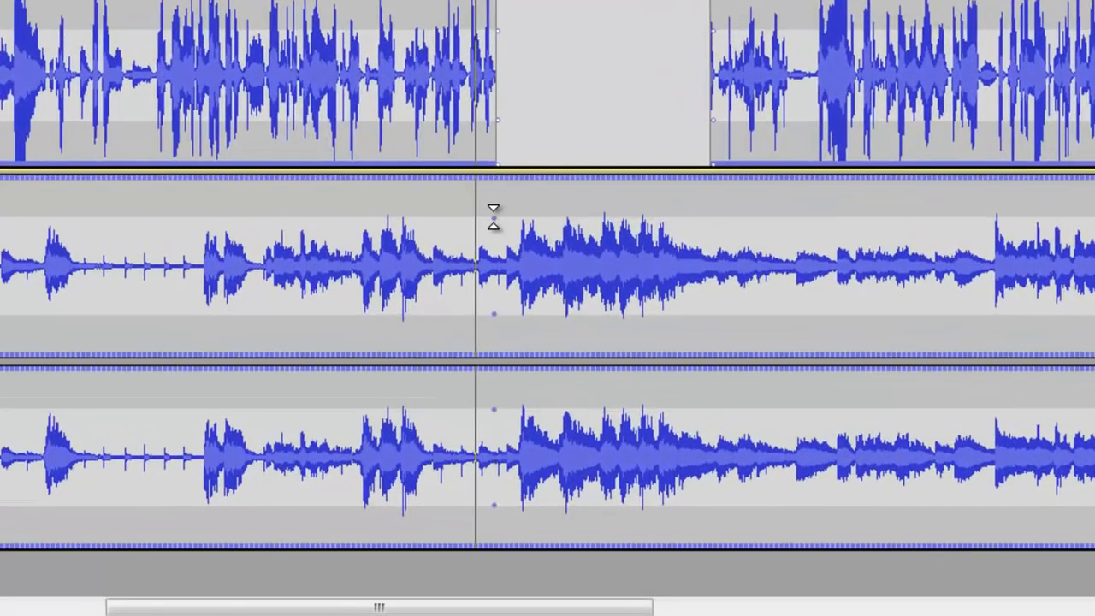
click(493, 218)
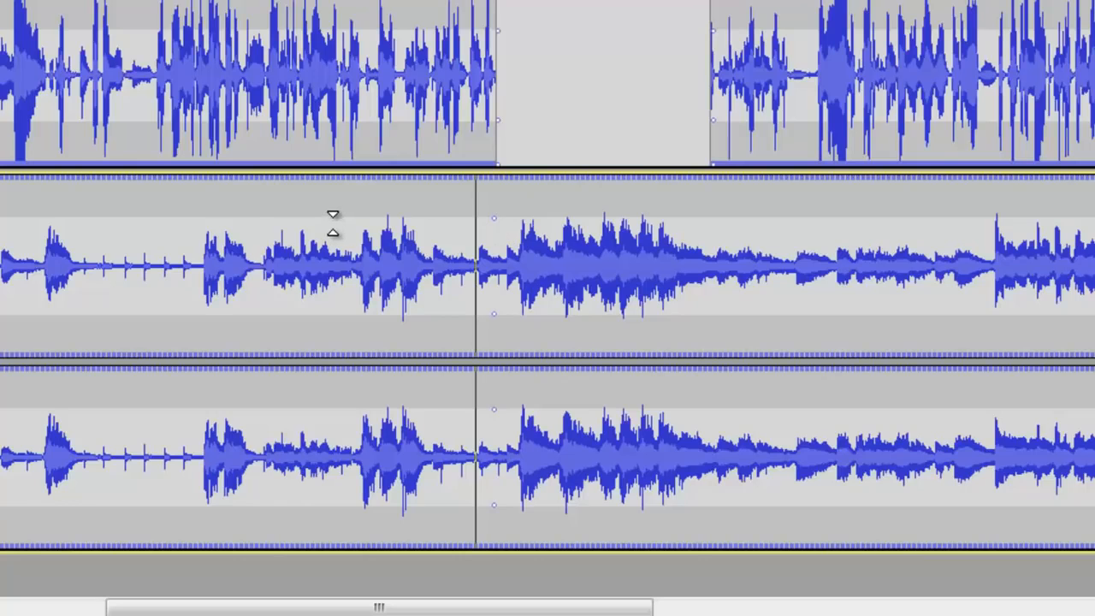
drag(345, 212, 446, 263)
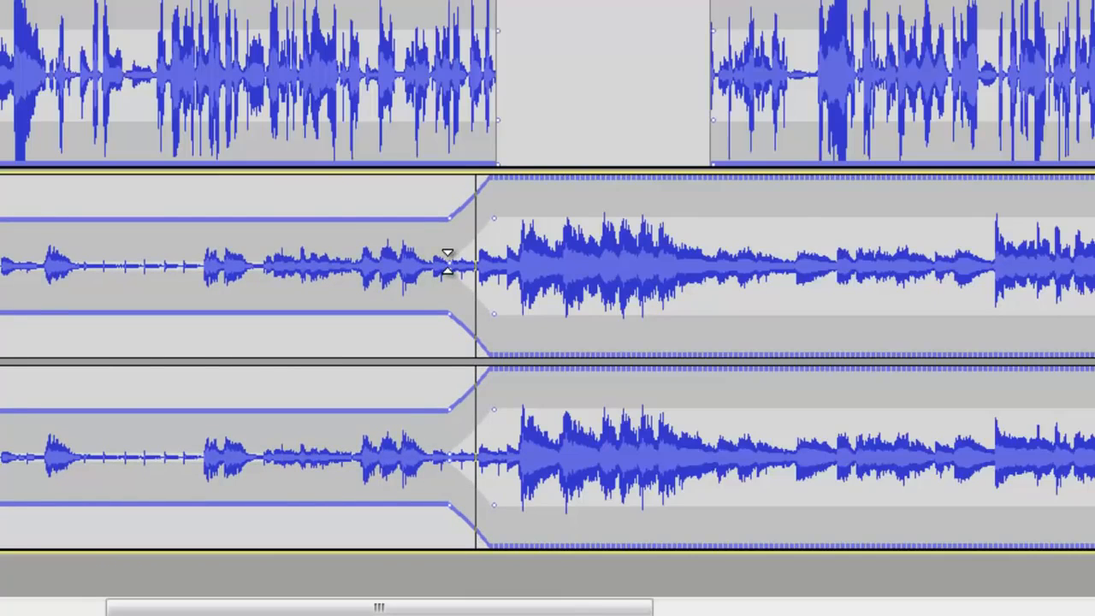
- Raise the music envelope to full level across the narration gap, with control points at about 21 and 23.2 seconds
click(719, 208)
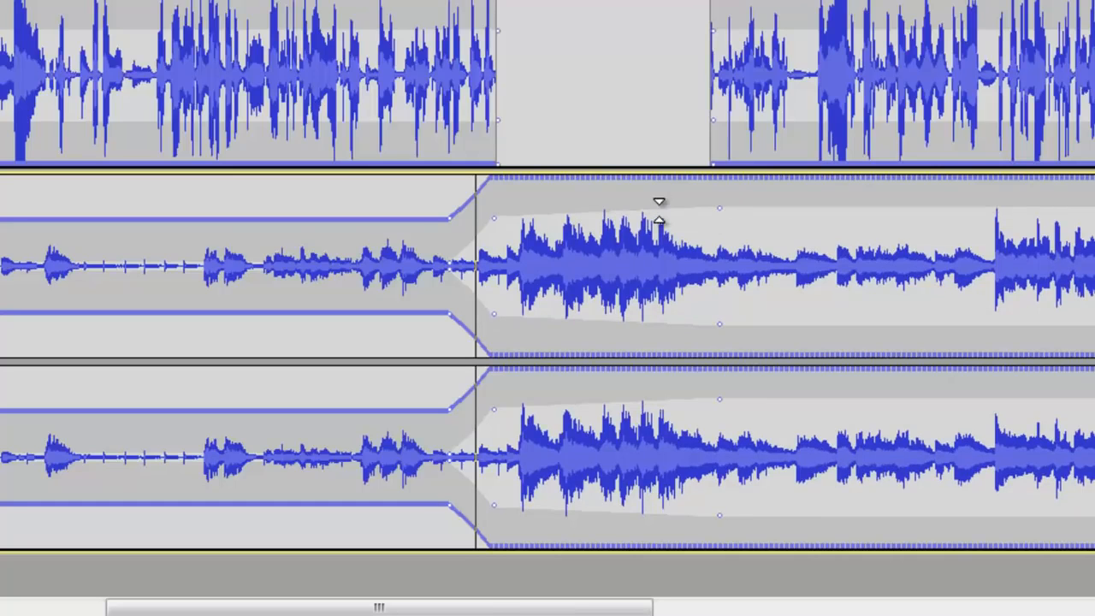
drag(667, 208, 567, 159)
scroll(533, 157, up, 3)
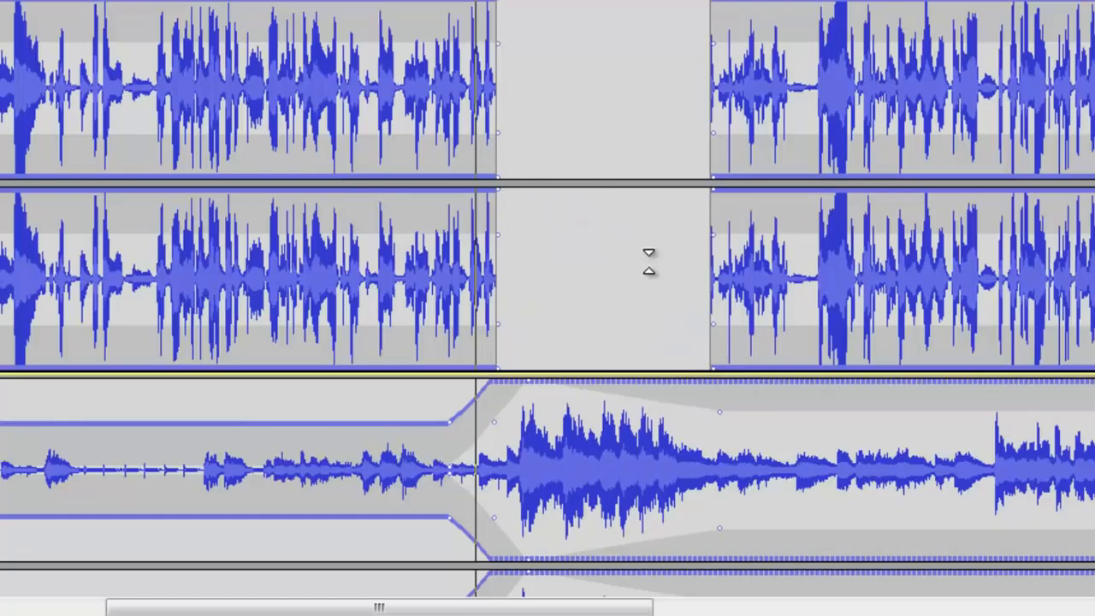
scroll(668, 282, down, 3)
click(704, 220)
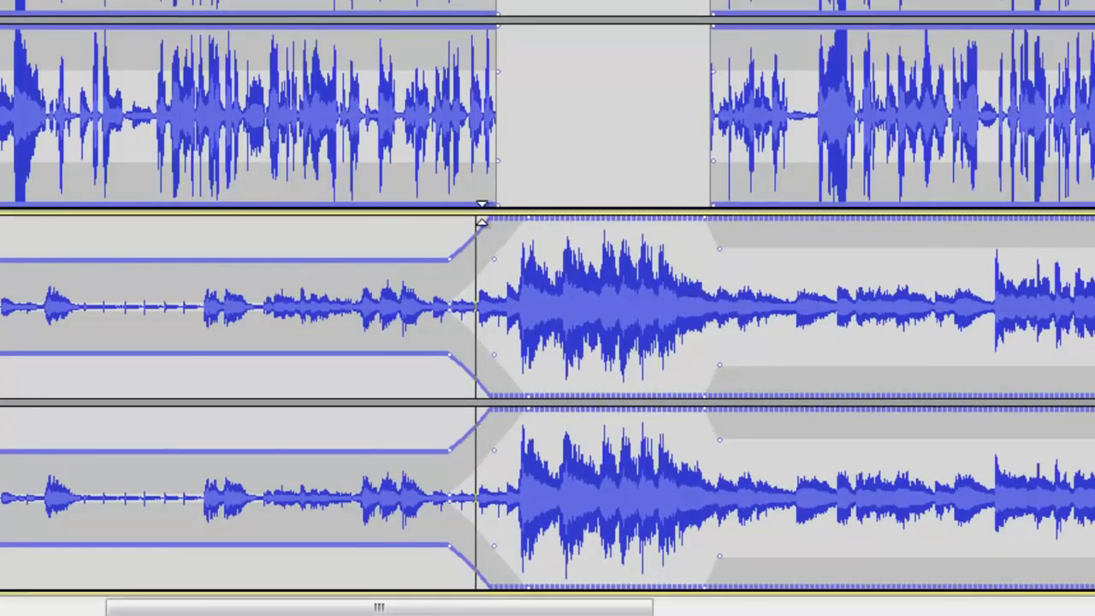
- Lower the music envelope after the gap with control points at about 24 and 31.8 seconds, tapering the level to about 0.3
scroll(402, 33, up, 3)
scroll(647, 170, down, 3)
scroll(621, 161, up, 3)
scroll(770, 196, down, 4)
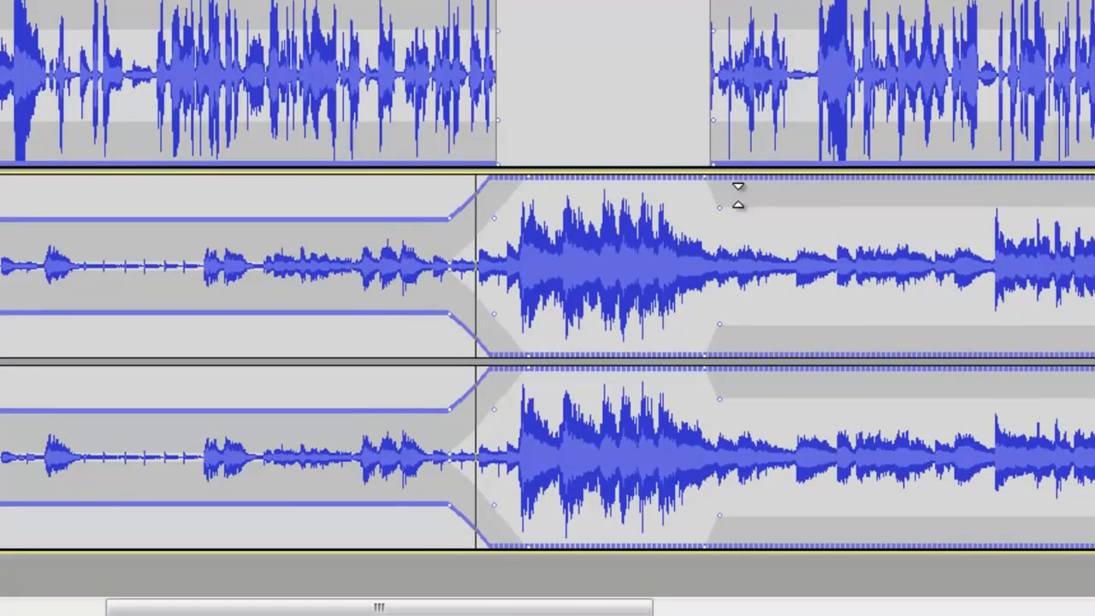
drag(758, 196, 768, 250)
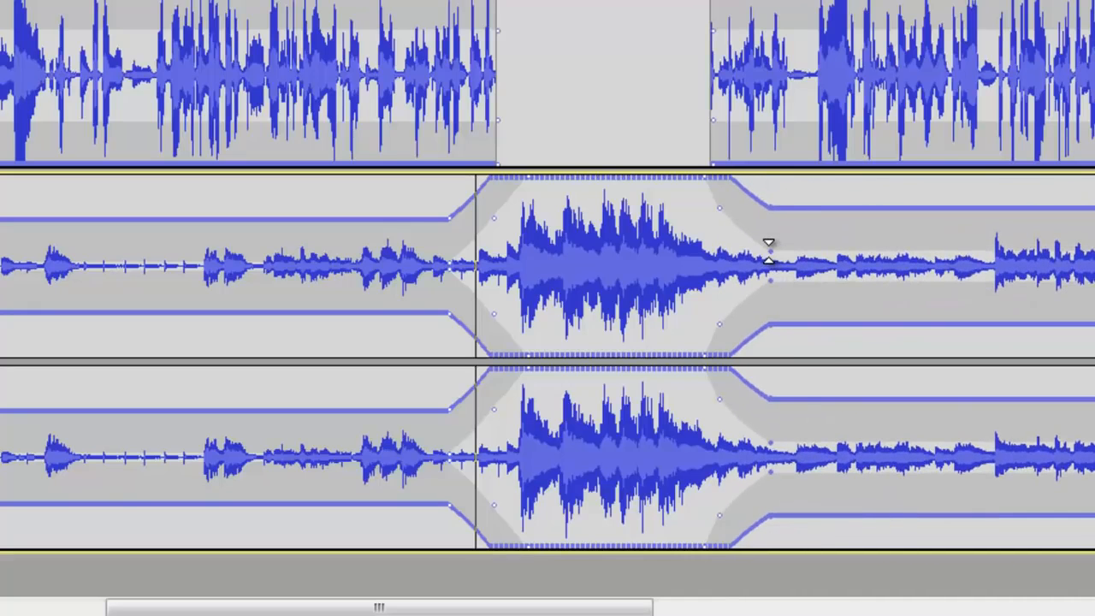
drag(308, 611, 548, 611)
drag(685, 213, 710, 241)
- Examine how the music envelope lines up with the narration clips on both sides of the gap
scroll(757, 297, up, 2)
scroll(758, 299, down, 2)
scroll(713, 297, up, 2)
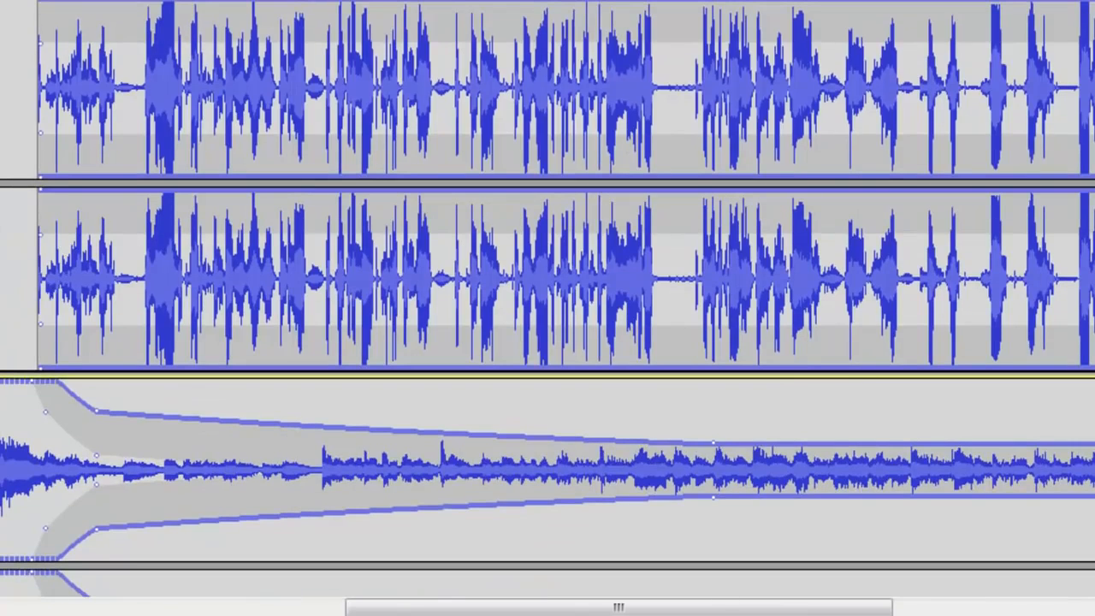
drag(814, 609, 686, 613)
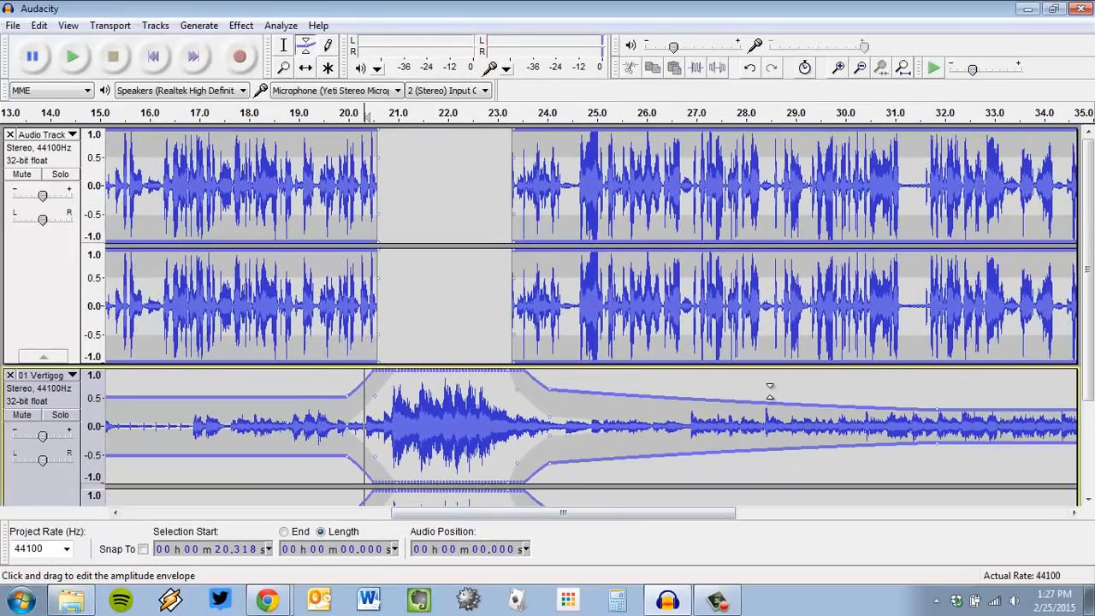
scroll(611, 279, down, 1)
scroll(610, 279, up, 1)
scroll(609, 273, down, 1)
scroll(609, 273, up, 1)
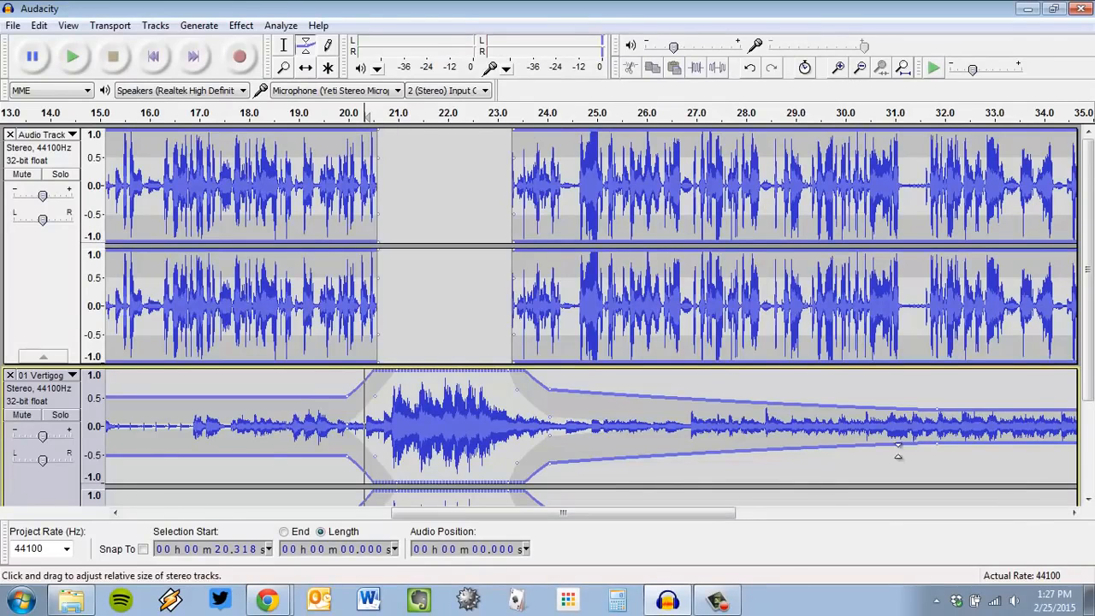
- Play the mix from about 19.6 seconds through the narration gap, and listen again from about 30 seconds
click(329, 116)
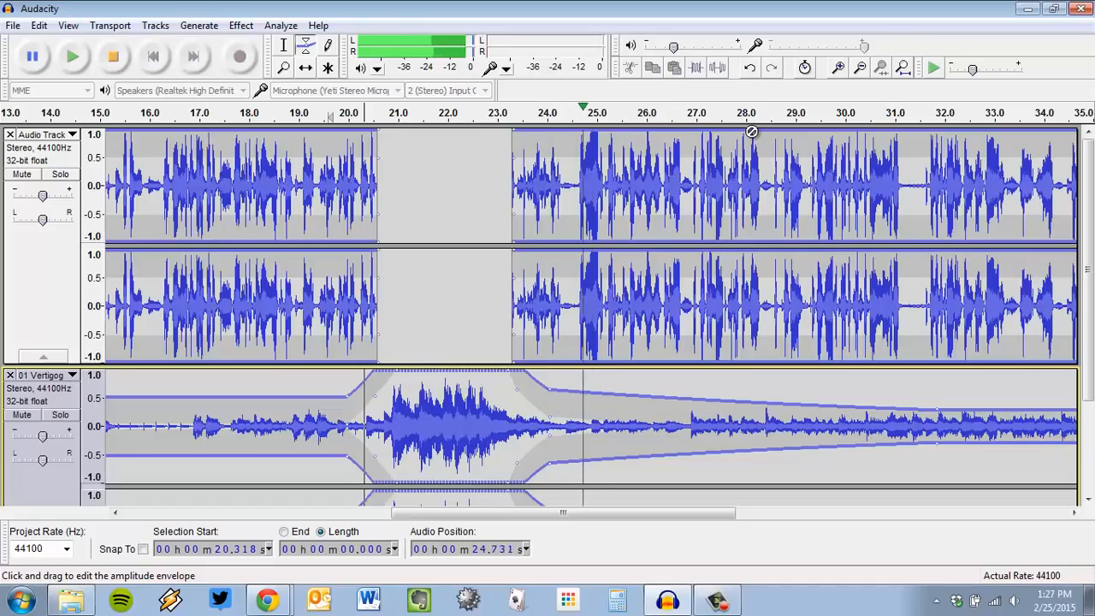
click(122, 60)
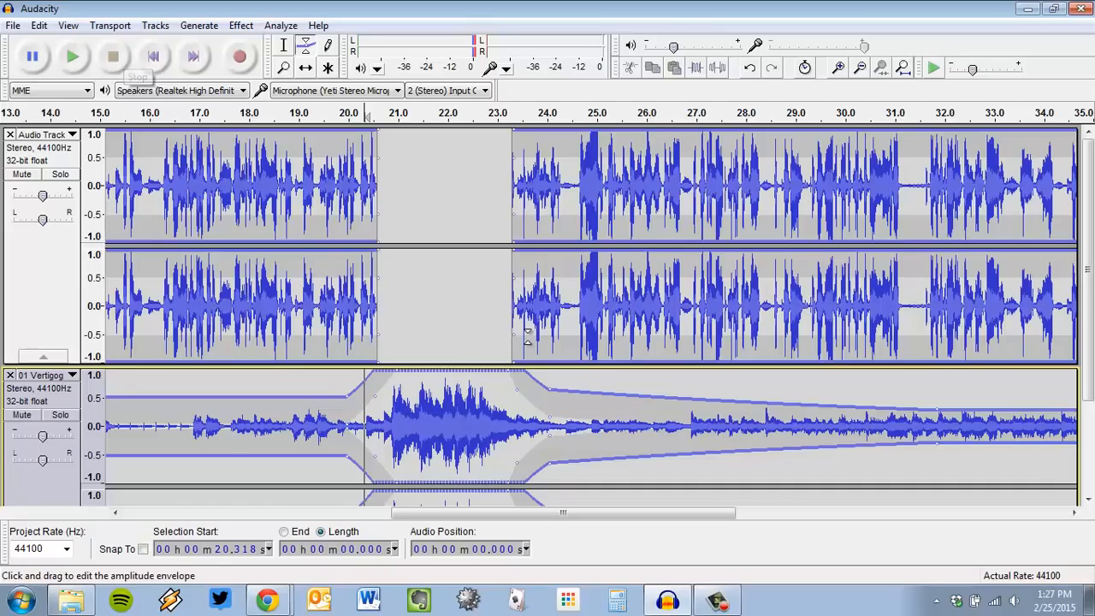
click(845, 111)
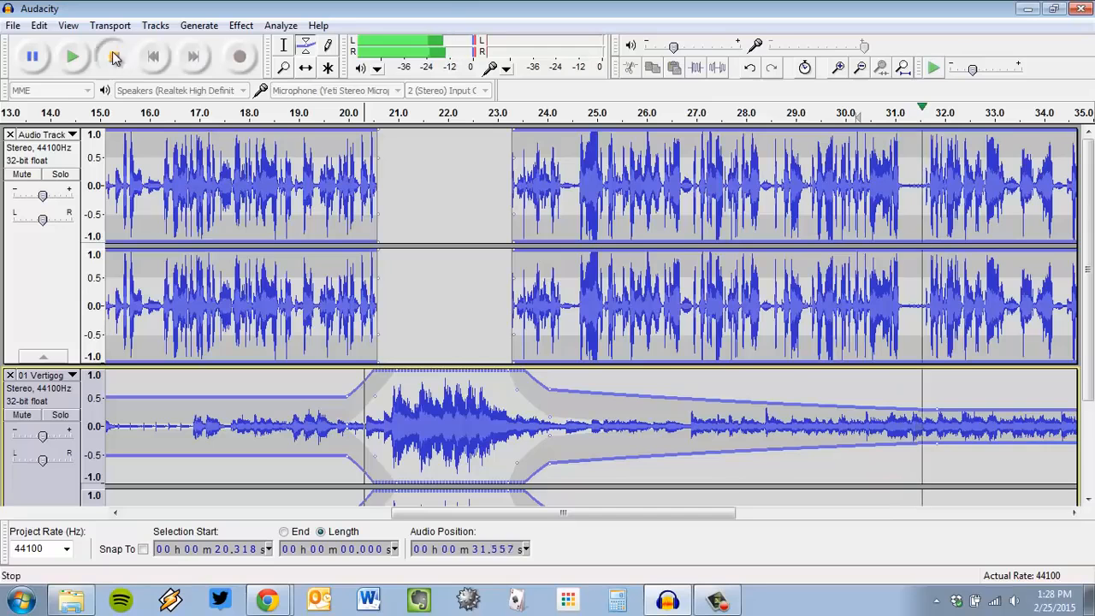
key(space)
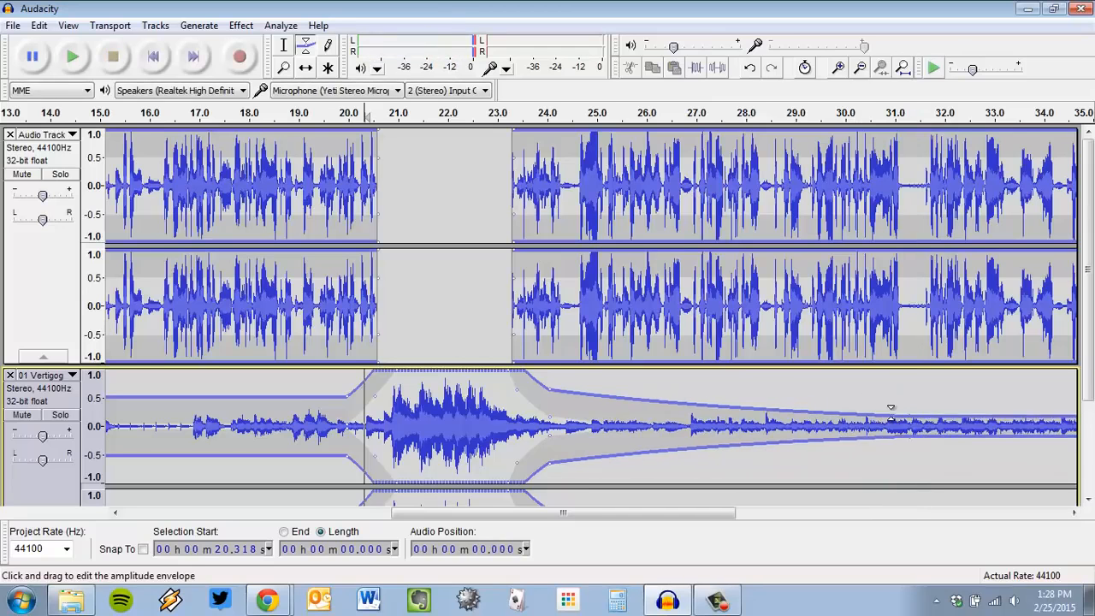
- Move the last music envelope point back to about 30.7 seconds and reduce its level to about 0.25
scroll(72, 380, down, 3)
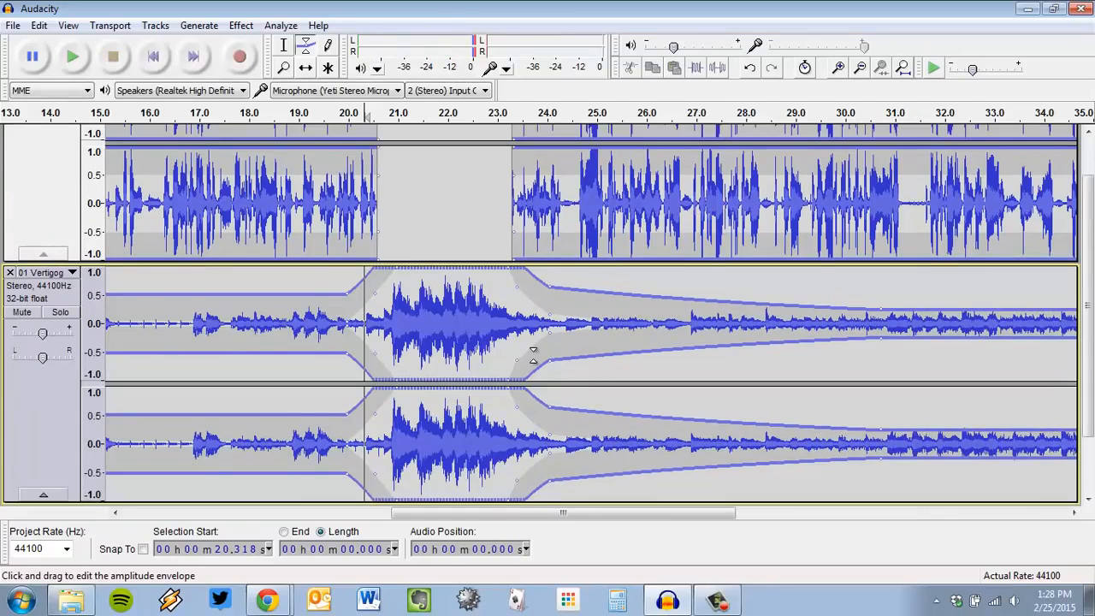
scroll(533, 354, up, 3)
scroll(563, 337, down, 3)
scroll(663, 248, up, 3)
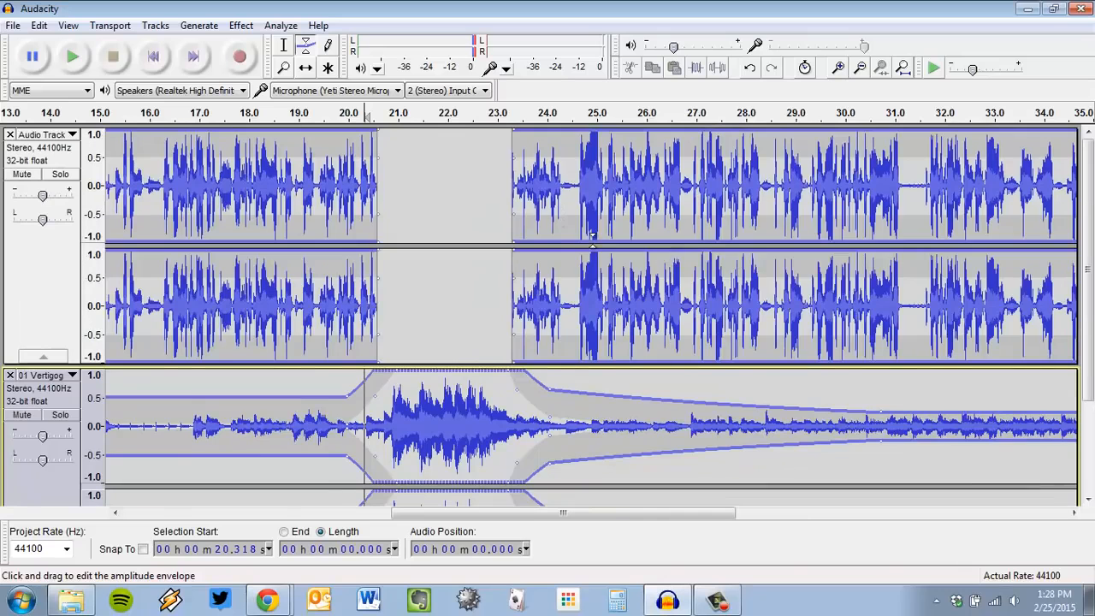
- Select the music from about 17.9 to 30.1 seconds with the Selection tool, and the narration from about 21.5 to 31 seconds instead
click(284, 45)
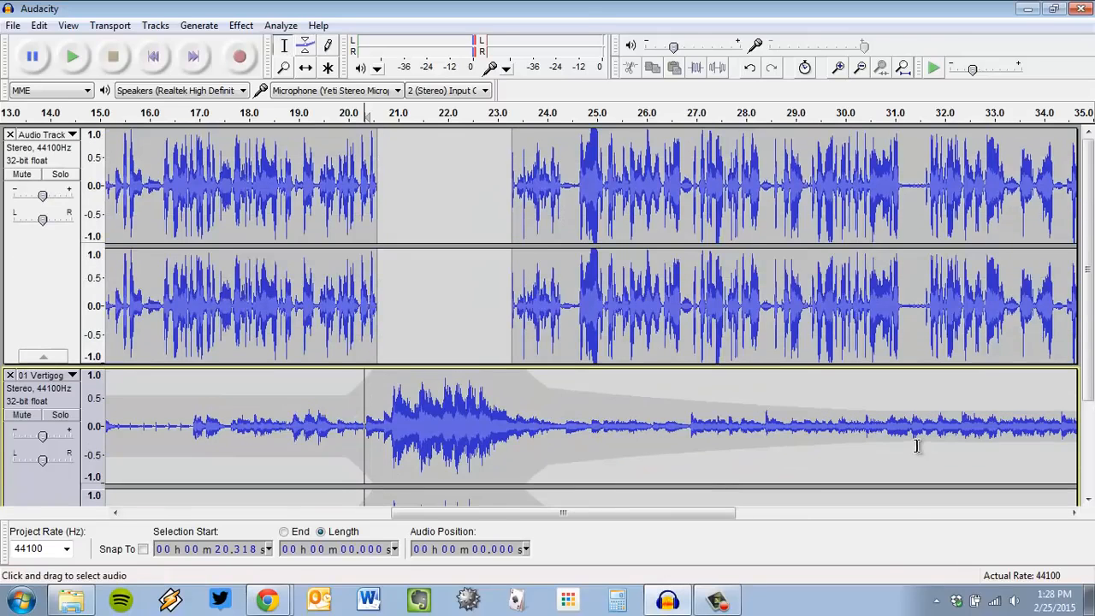
scroll(731, 407, down, 3)
drag(252, 284, 851, 310)
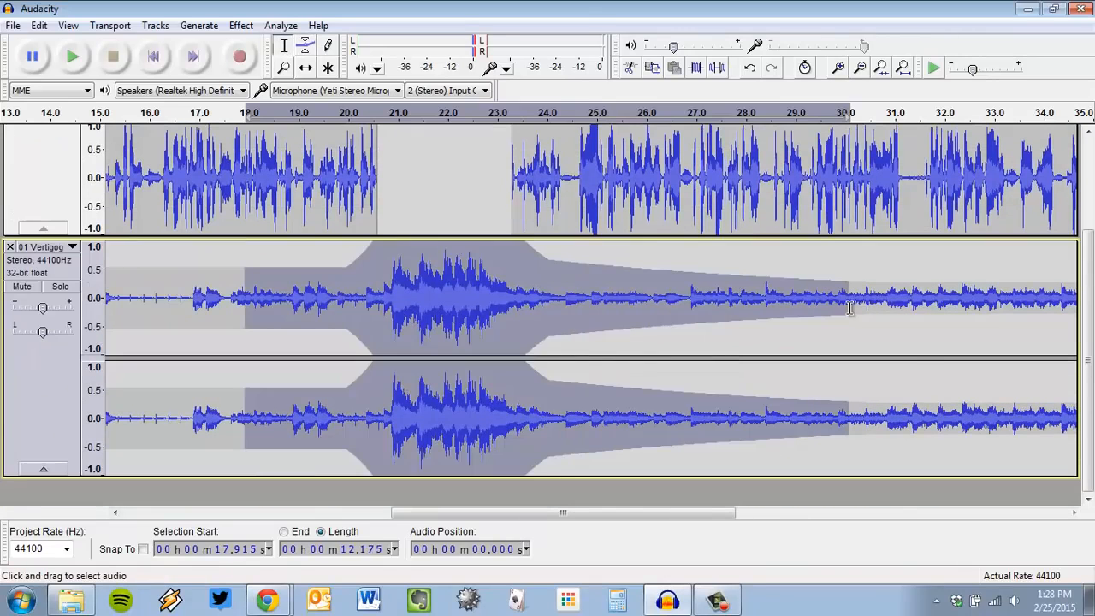
scroll(701, 317, up, 3)
drag(423, 171, 894, 256)
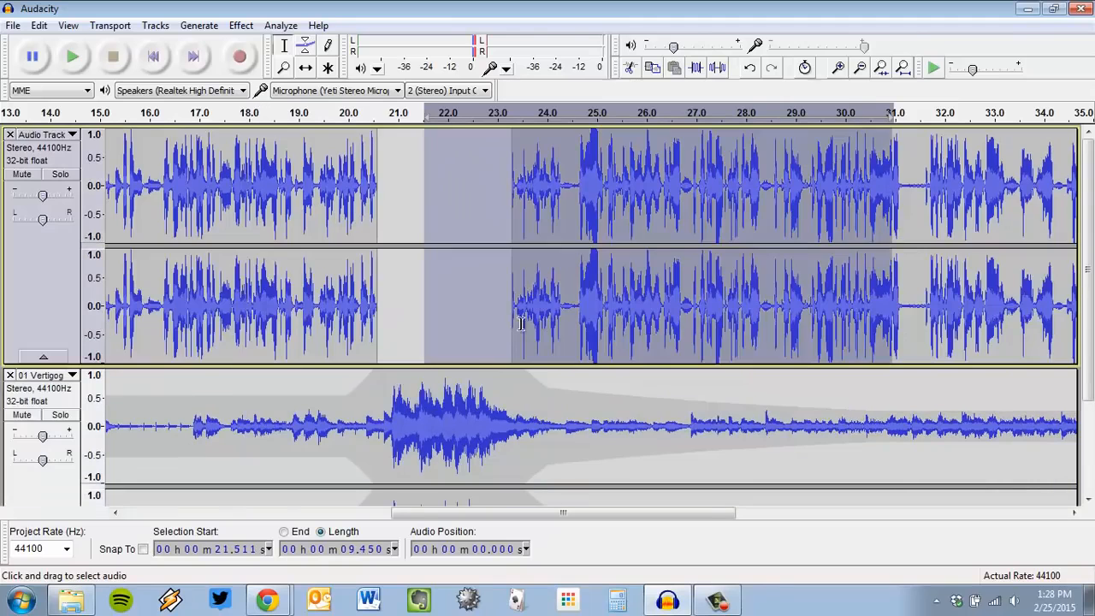
- Select the entire music track, look over the available effects, and dismiss the list without applying one
click(64, 303)
scroll(46, 278, down, 3)
click(34, 434)
scroll(386, 310, up, 3)
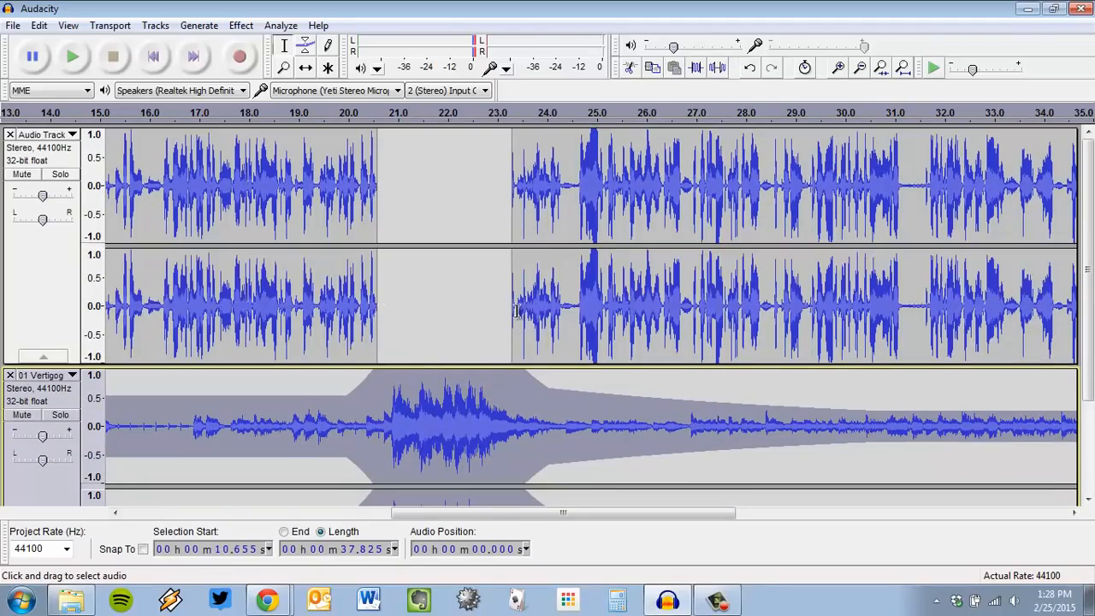
click(240, 25)
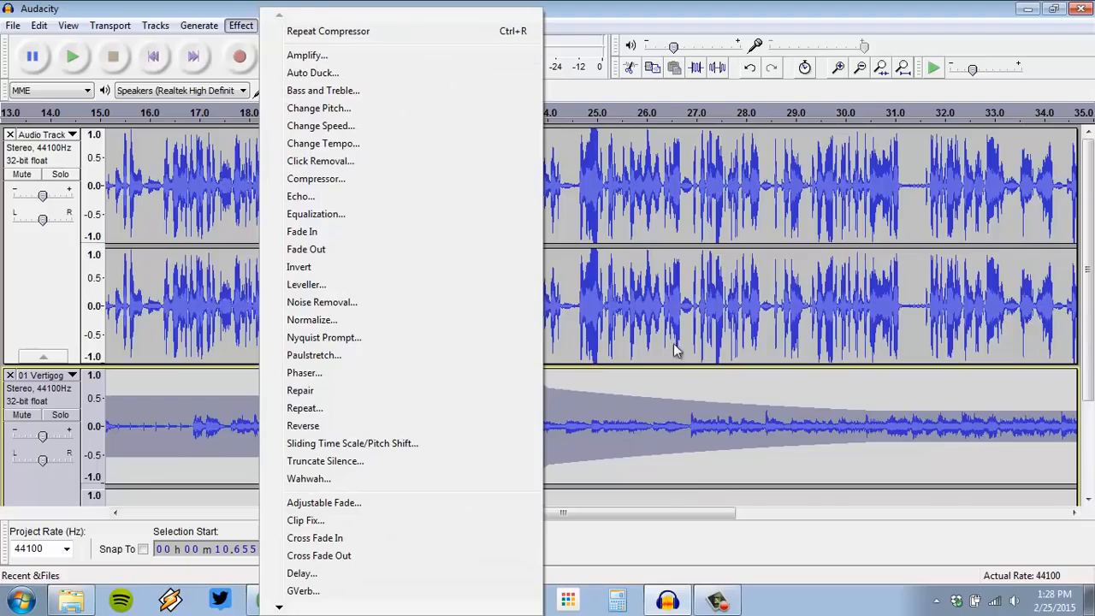
click(724, 433)
- Place the cursor at about 29 seconds in the music track
scroll(692, 423, down, 3)
scroll(617, 457, up, 3)
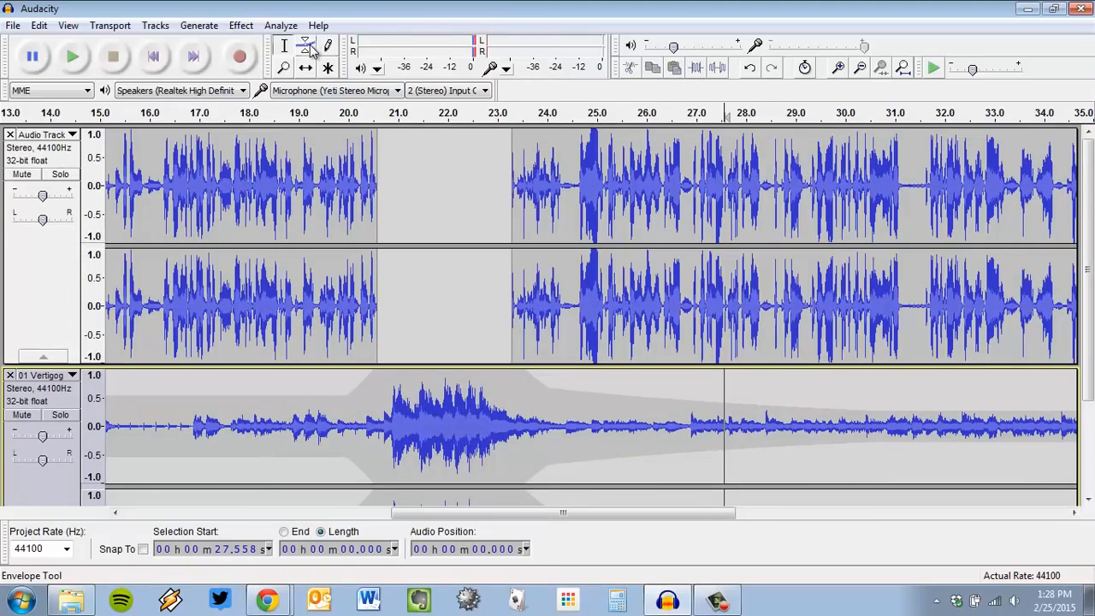
click(796, 431)
scroll(777, 453, down, 3)
scroll(777, 453, up, 3)
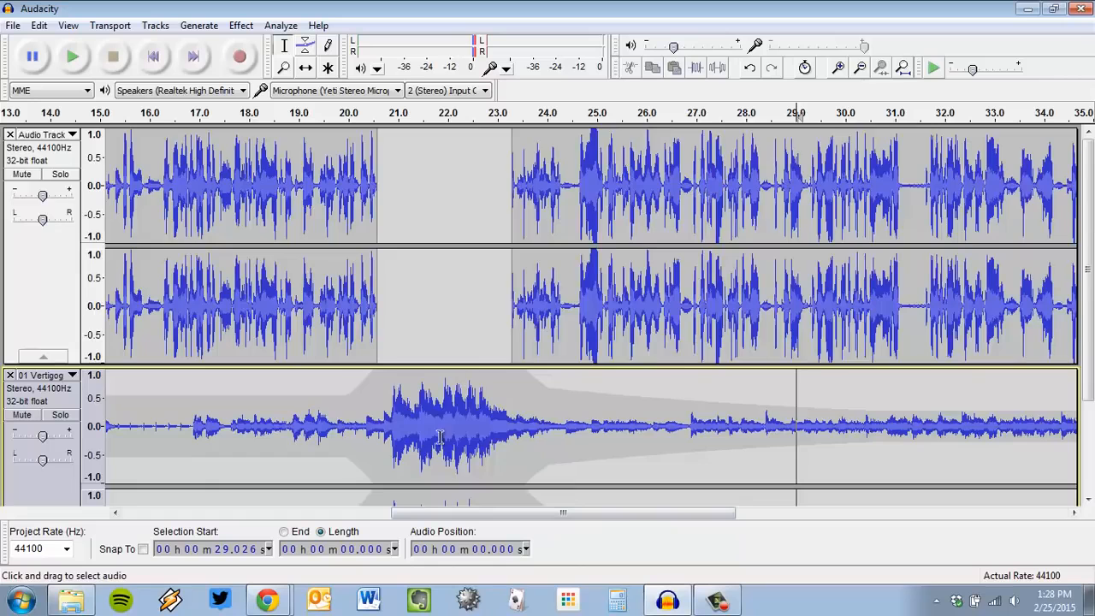
- Fit the whole project in the window and review both tracks from start to end
scroll(655, 343, down, 3)
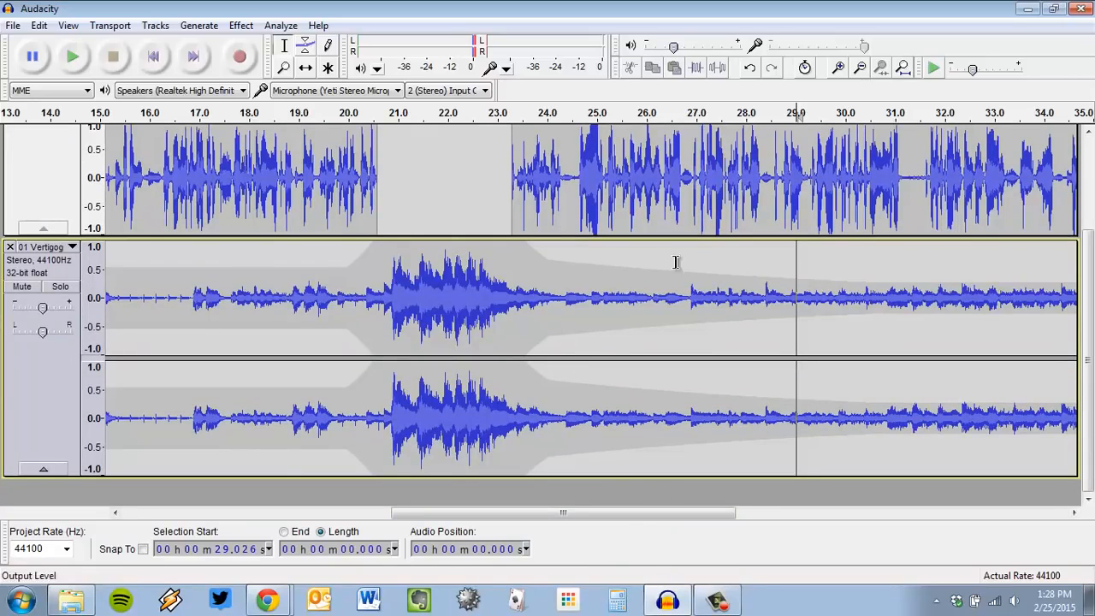
click(68, 26)
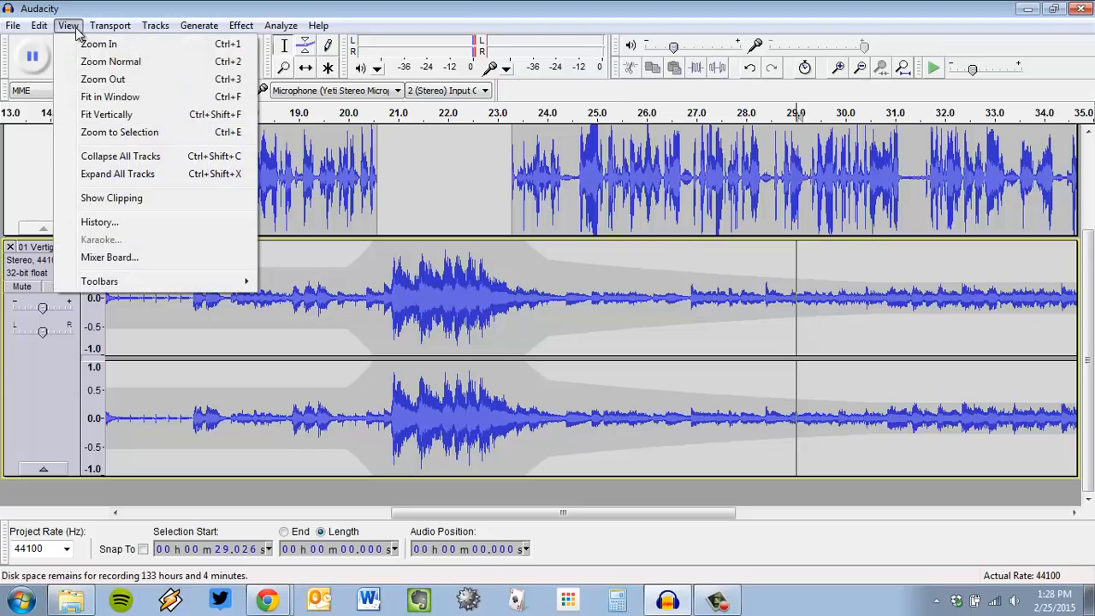
click(134, 101)
scroll(372, 374, up, 3)
scroll(458, 273, down, 3)
scroll(460, 274, up, 3)
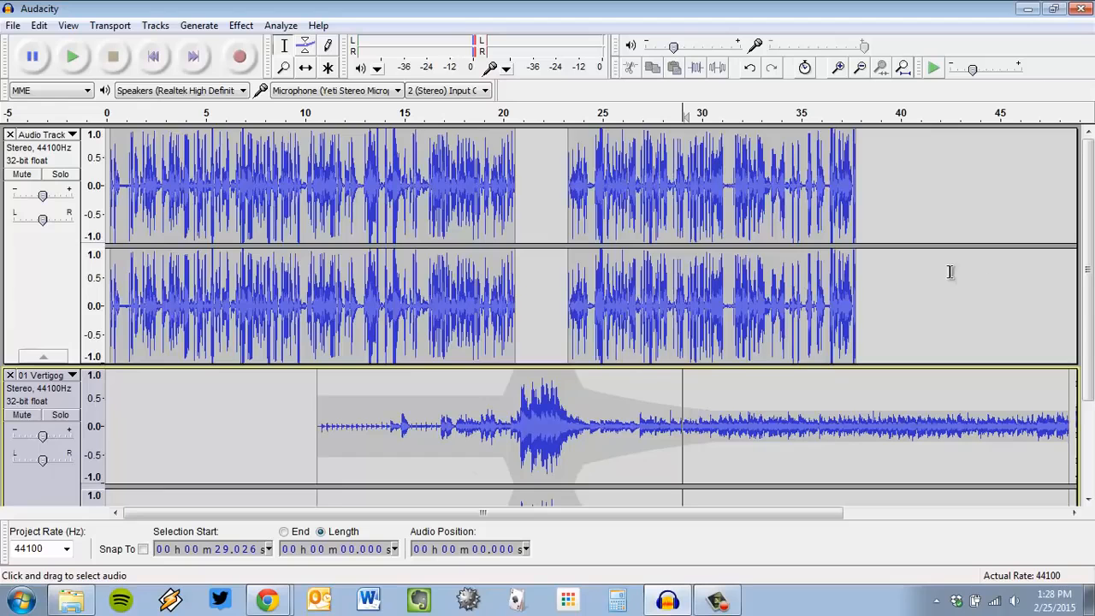
- Save the project to the Desktop as "test for video"
scroll(940, 312, up, 3)
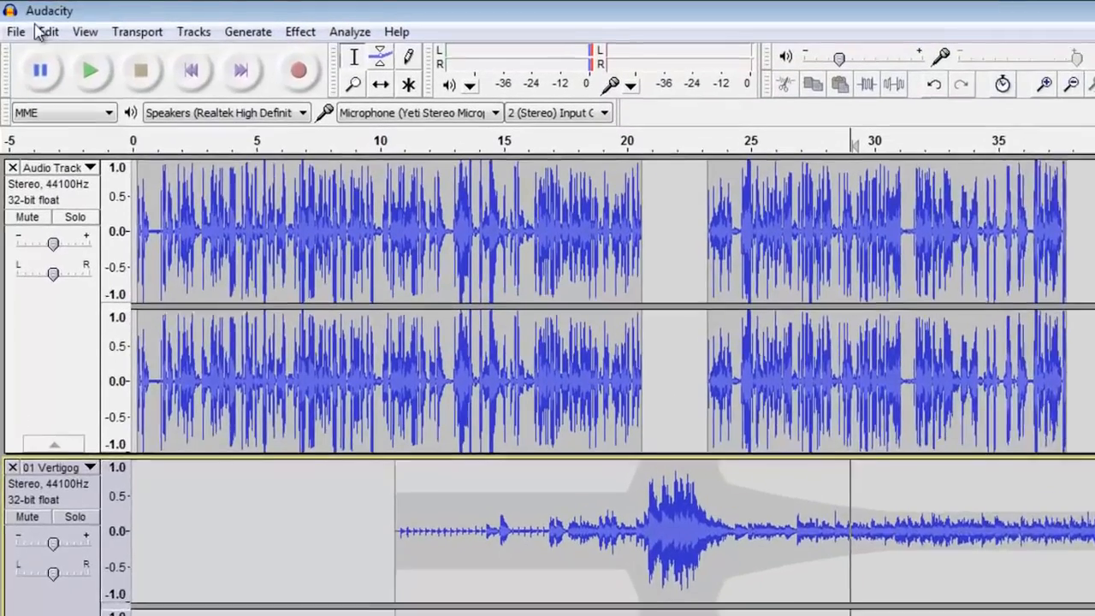
click(16, 32)
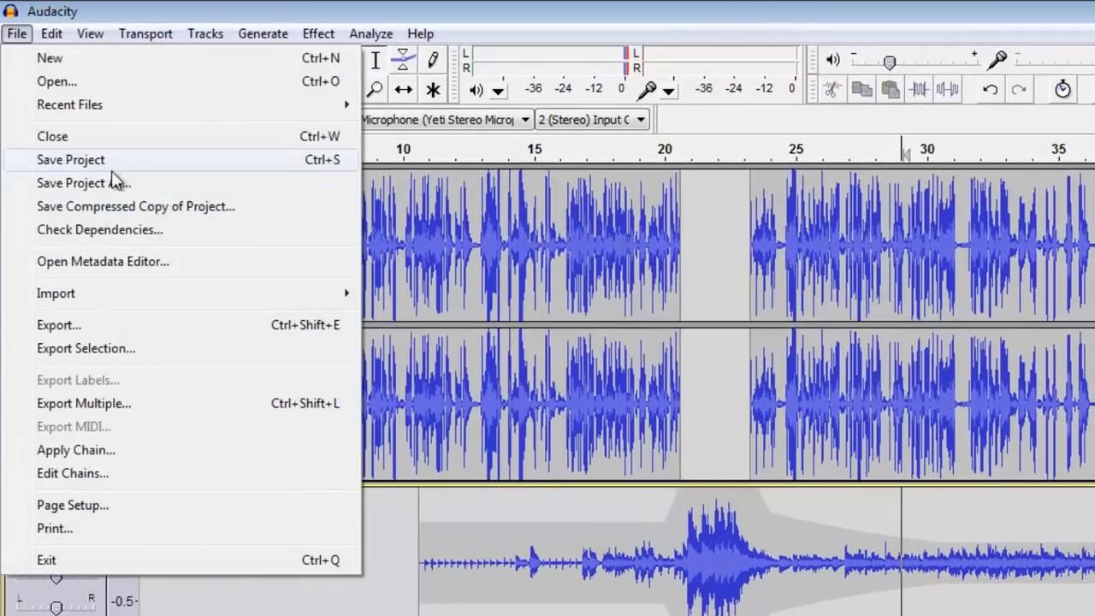
click(104, 183)
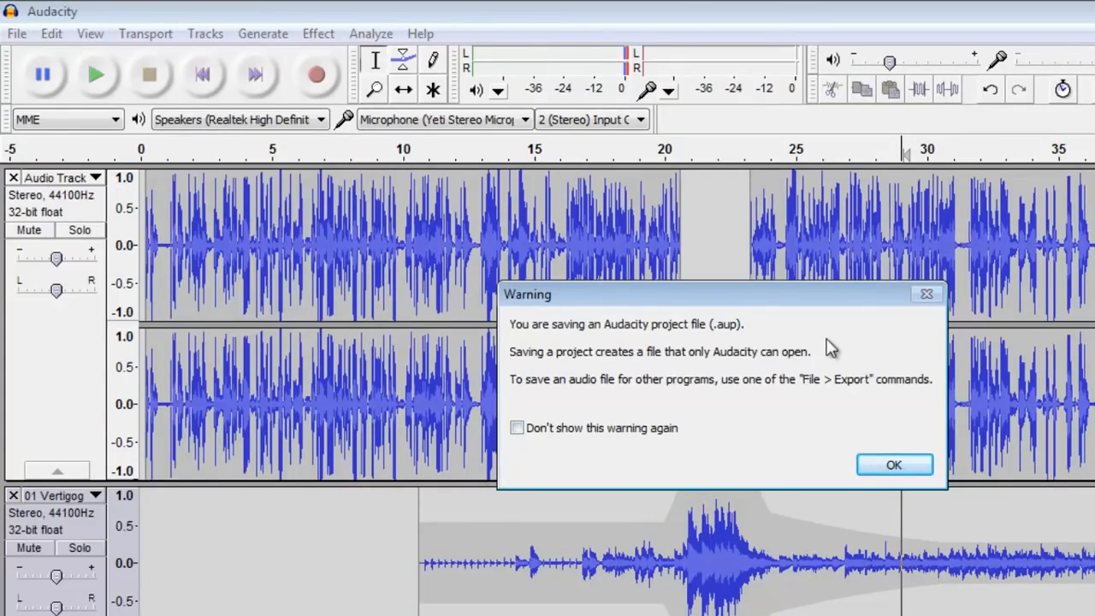
click(877, 470)
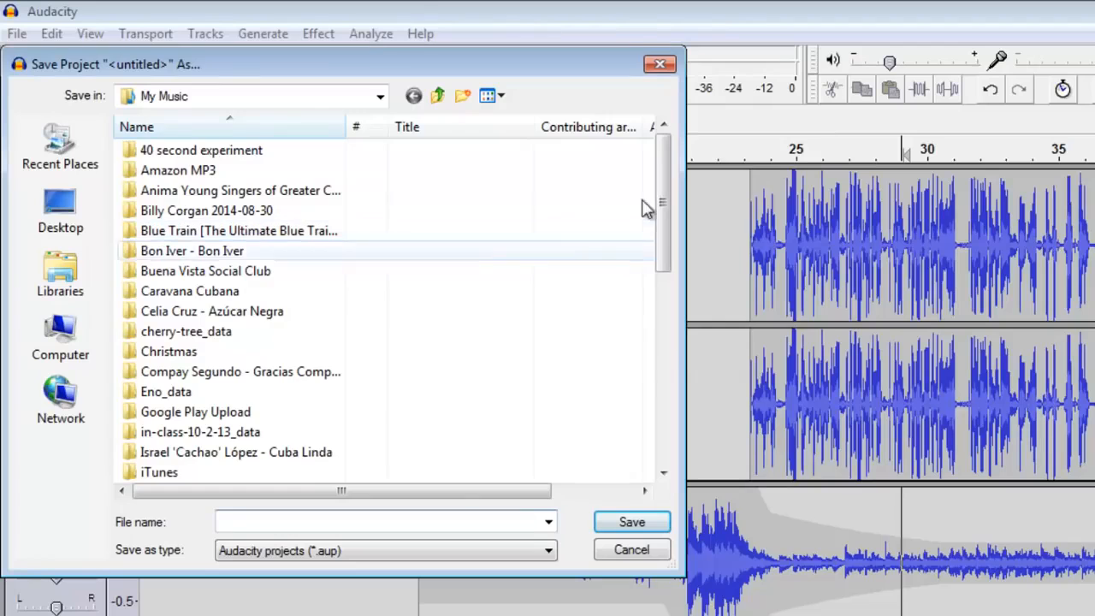
click(56, 212)
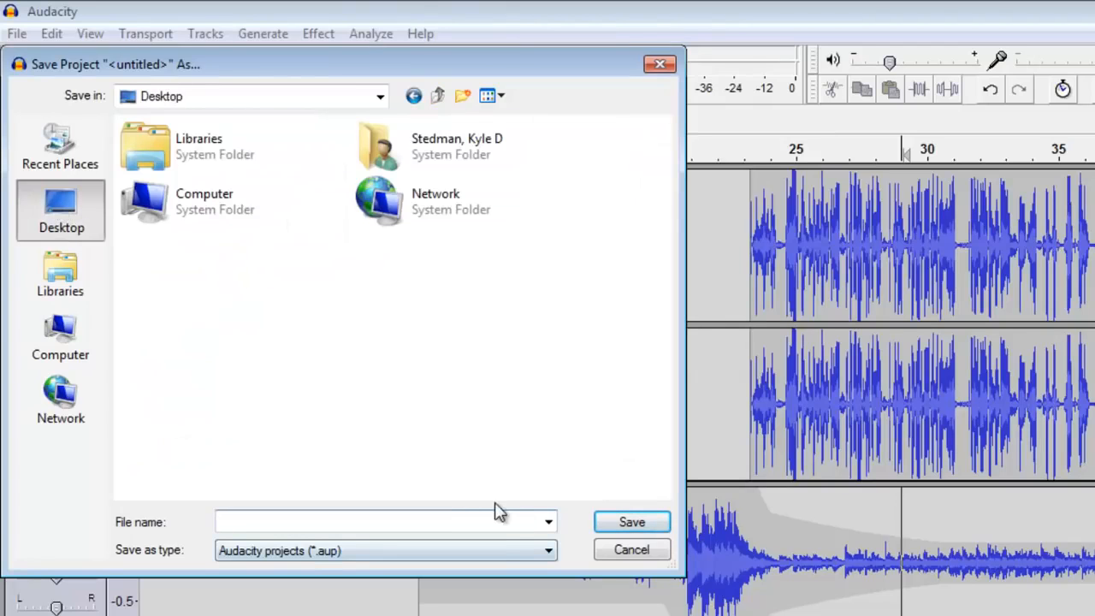
text(test for video)
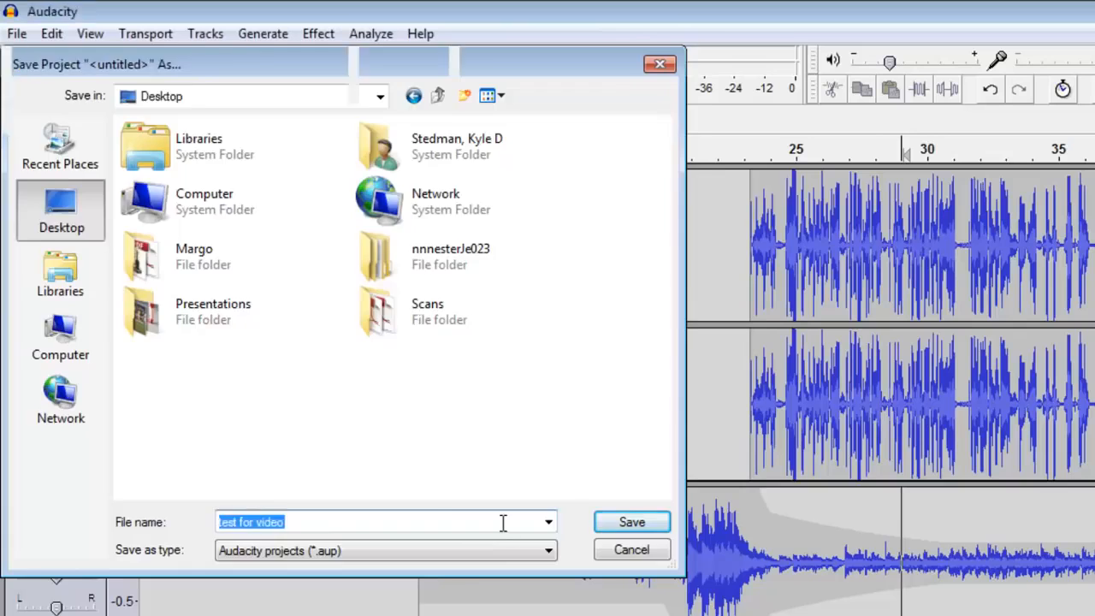
key(Return)
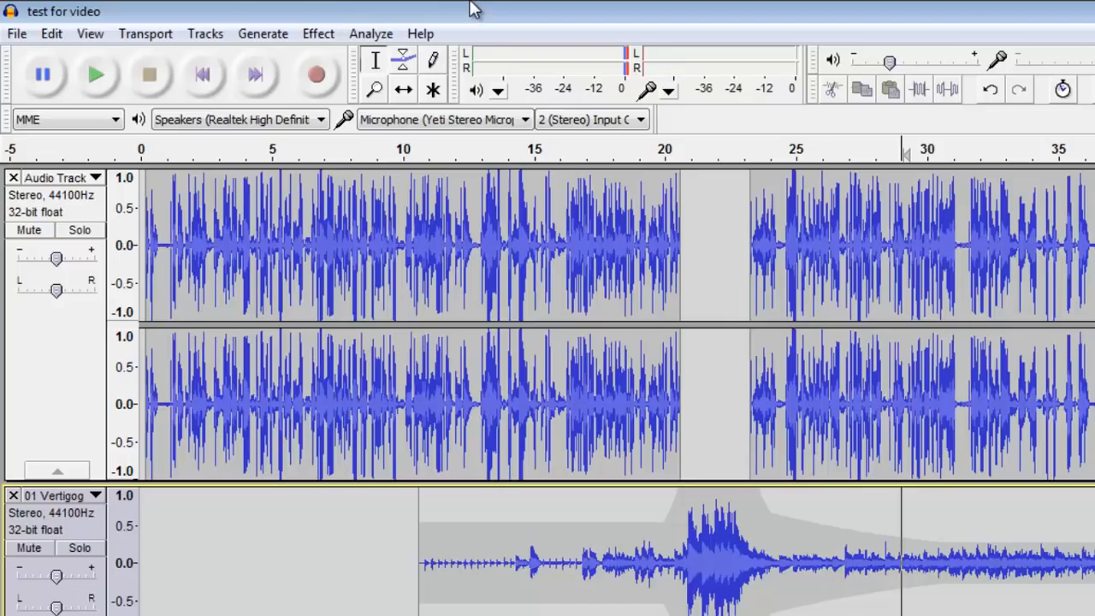
- Start exporting the mix as "test for video" in MP3 Files format, with the Desktop as destination
click(15, 34)
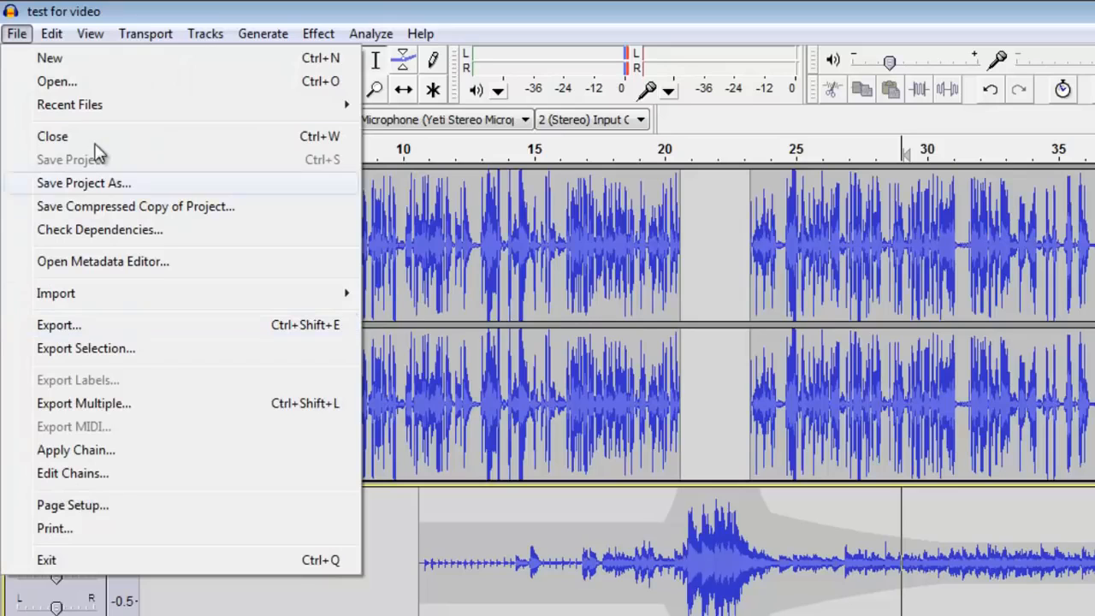
click(156, 331)
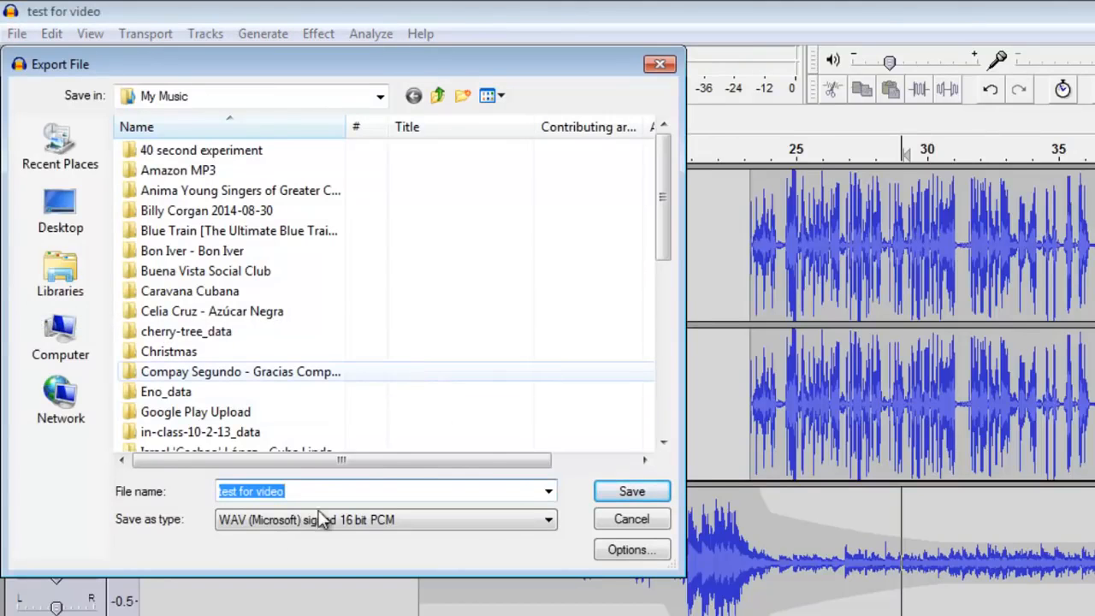
click(546, 520)
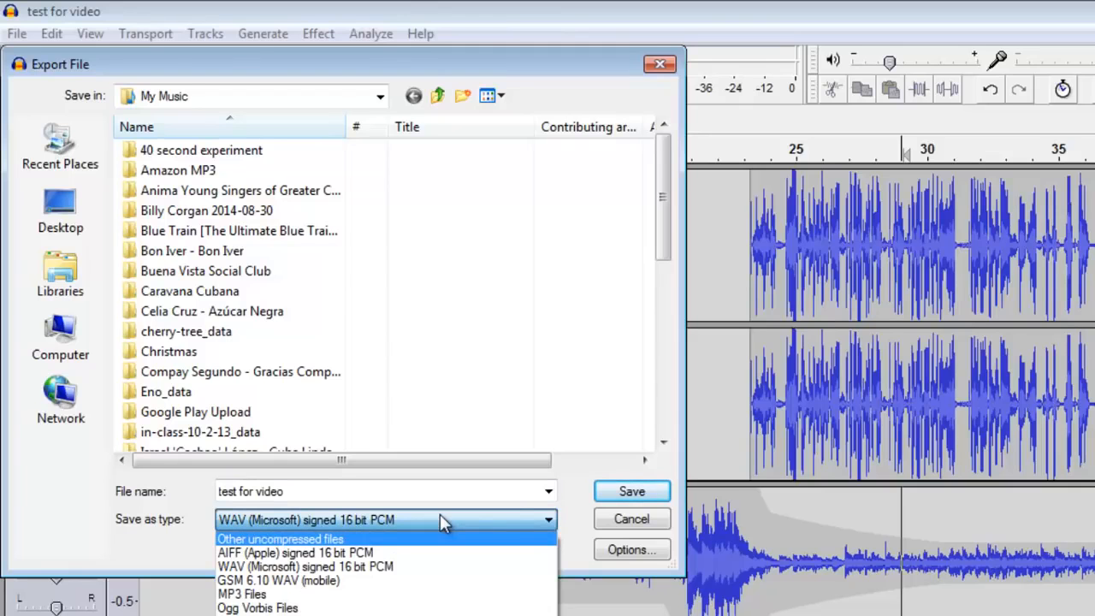
click(402, 607)
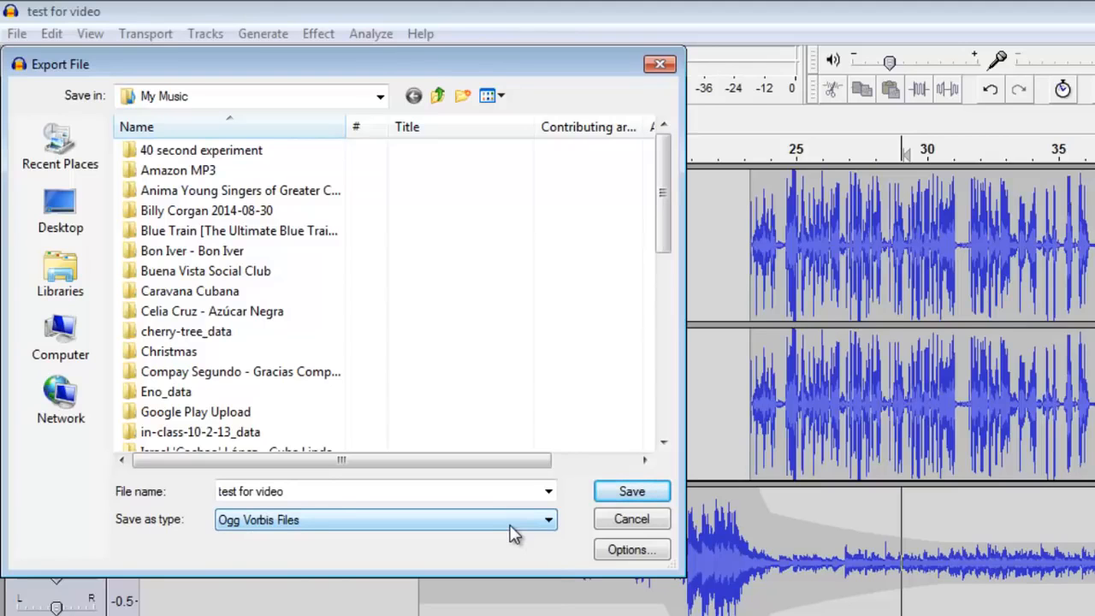
click(513, 532)
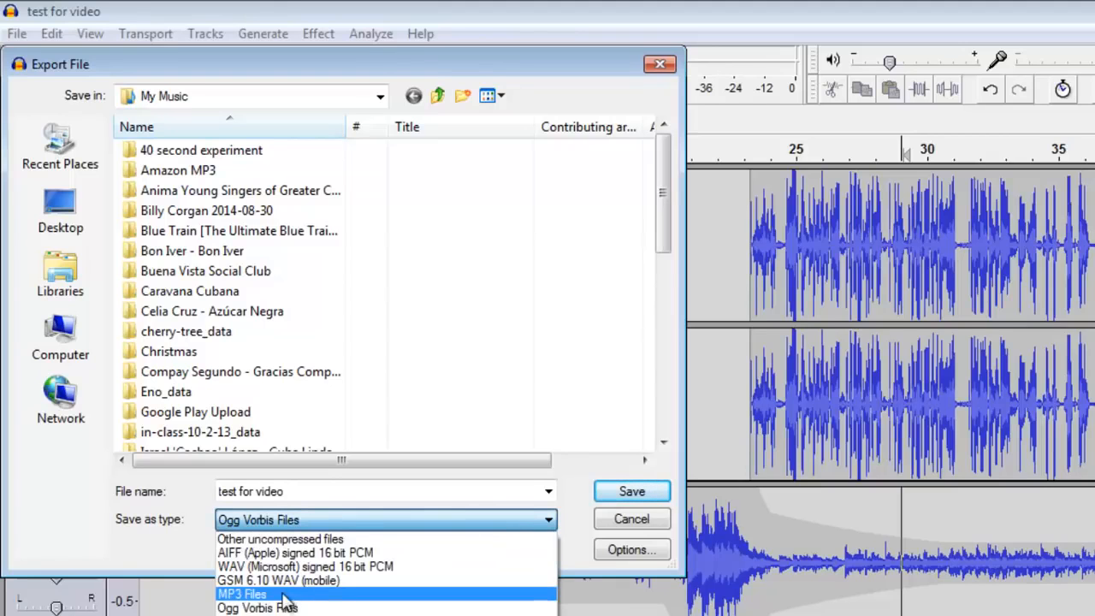
click(248, 594)
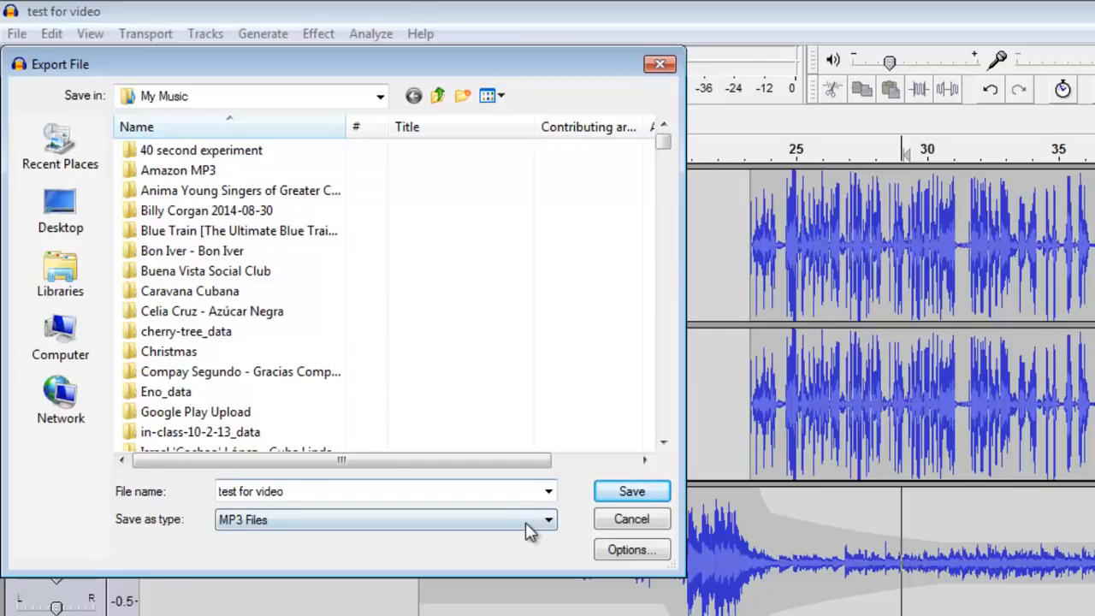
click(453, 519)
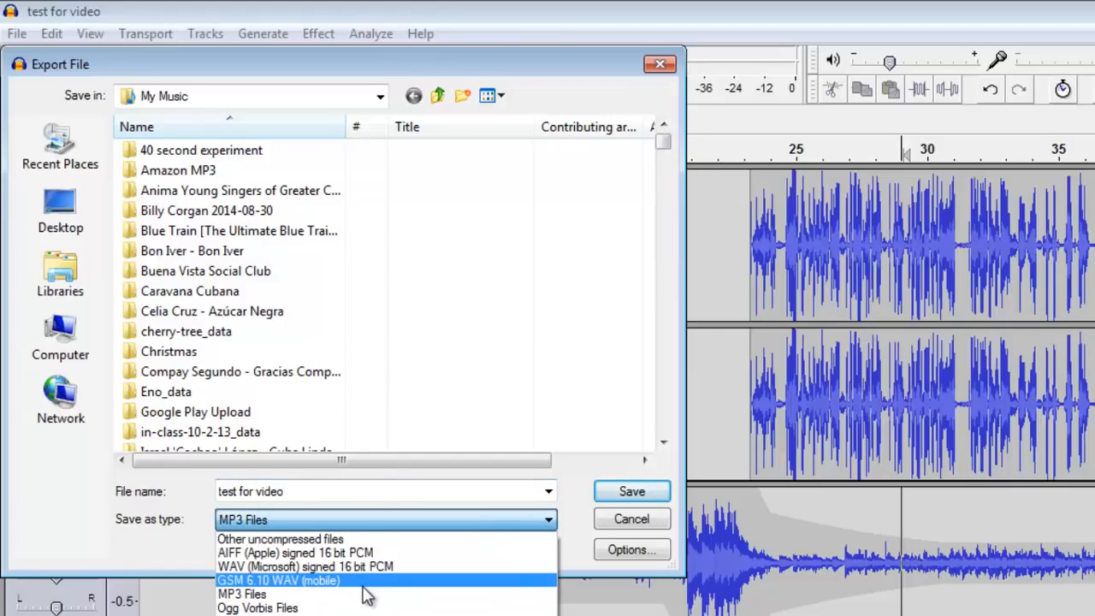
click(342, 593)
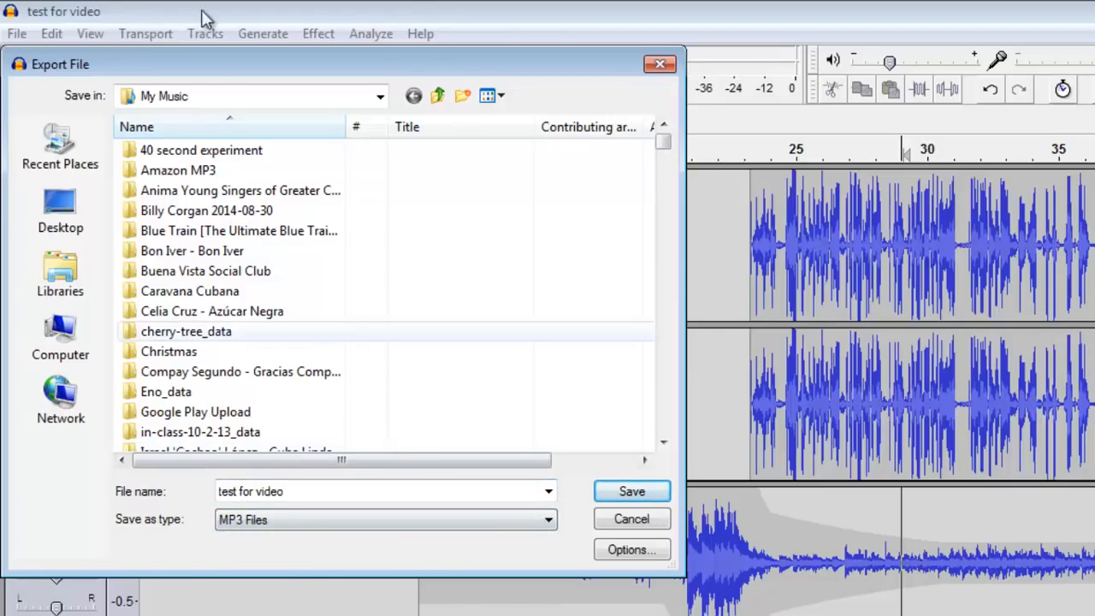
click(89, 207)
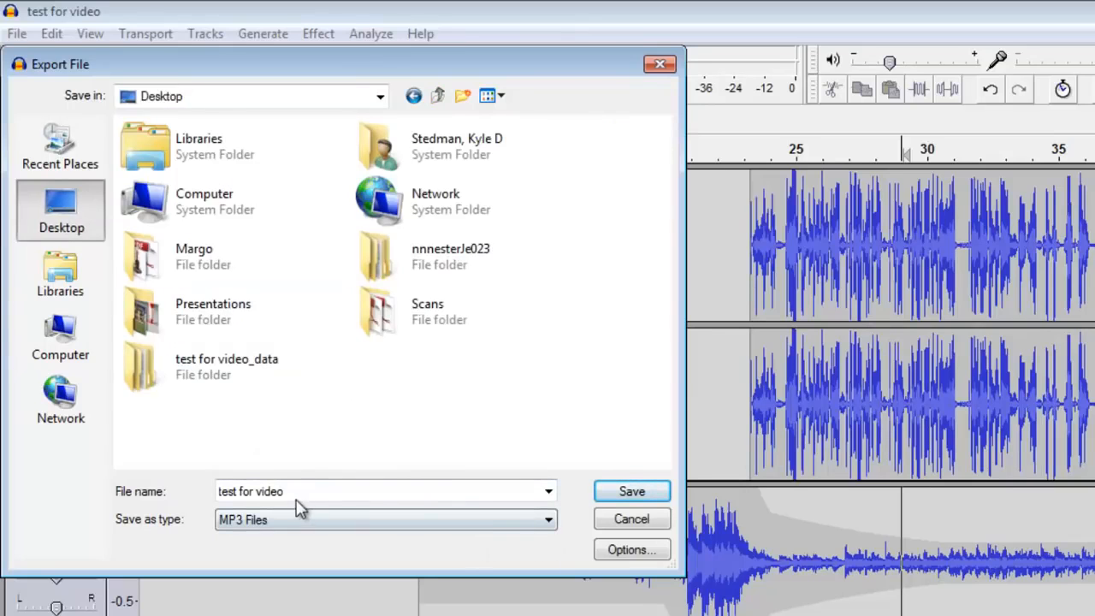
- Set the MP3 export quality to 320 kbps and proceed with the export, accepting the stereo mixdown
click(626, 551)
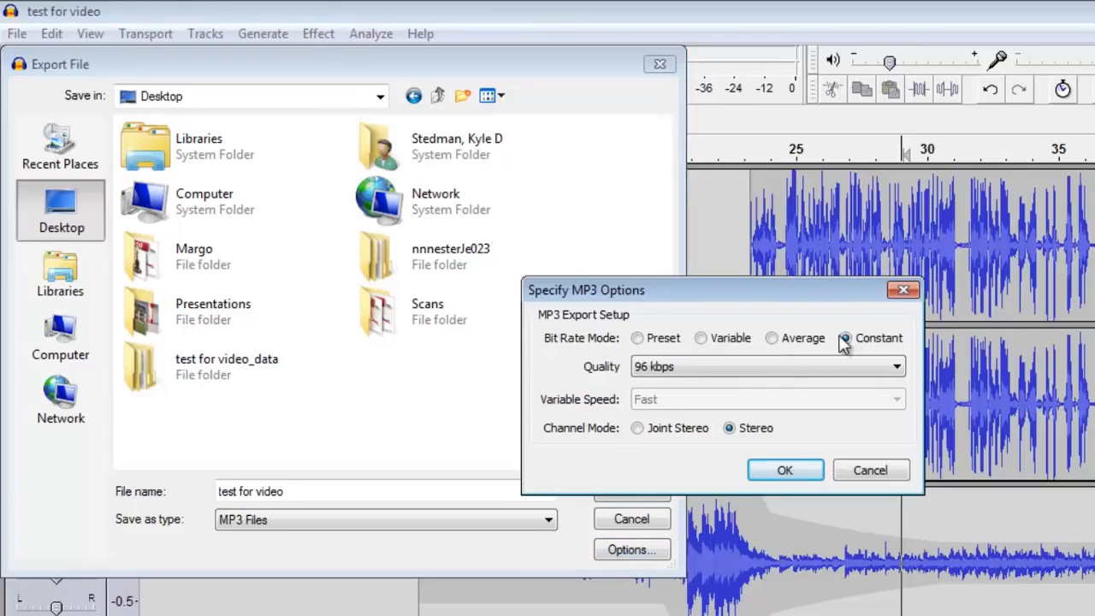
click(747, 366)
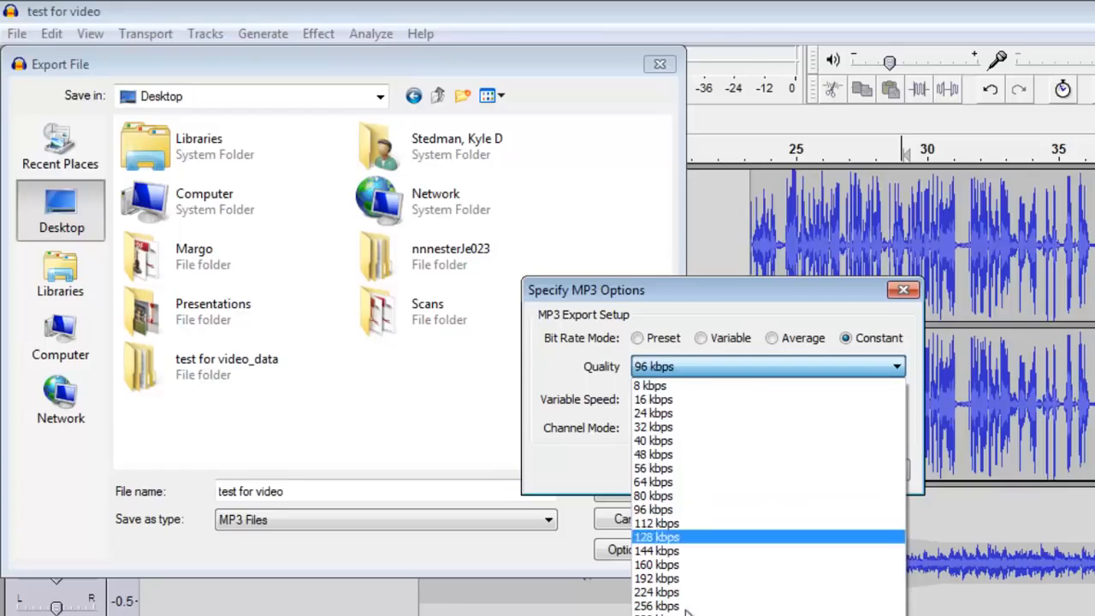
click(684, 612)
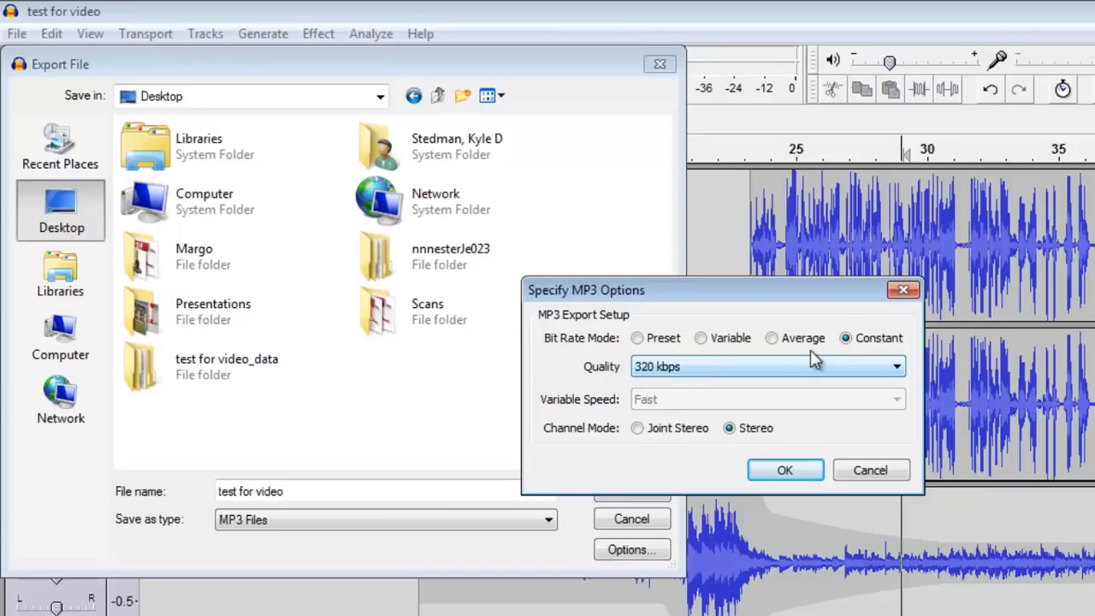
click(777, 469)
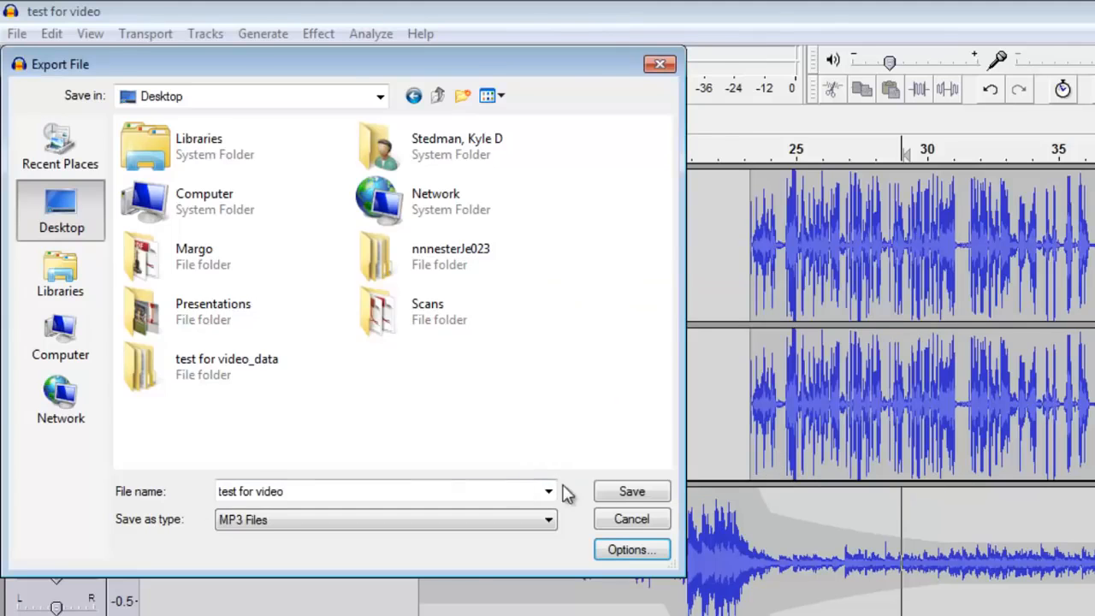
click(630, 491)
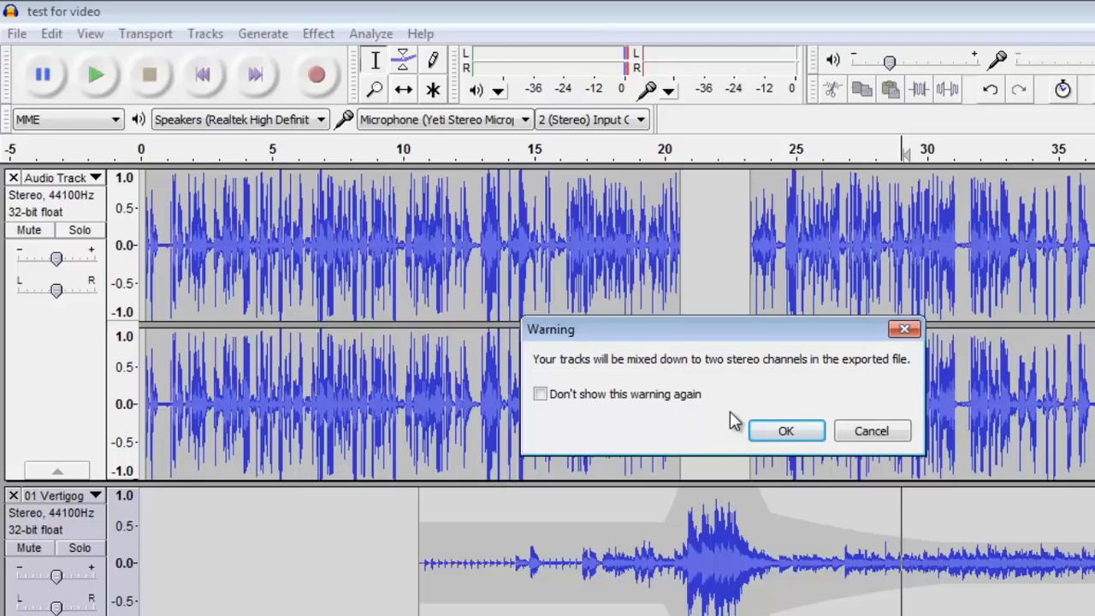
click(787, 423)
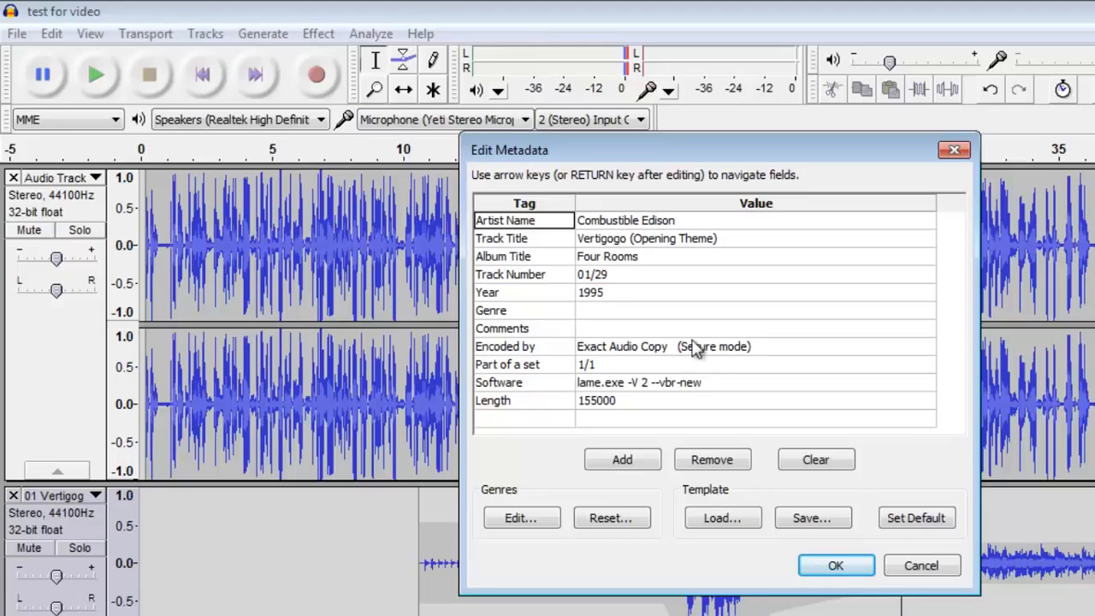
- Clear all existing metadata, fill in the artist's full name, and set the track title to "Test for Video"
click(643, 222)
click(631, 241)
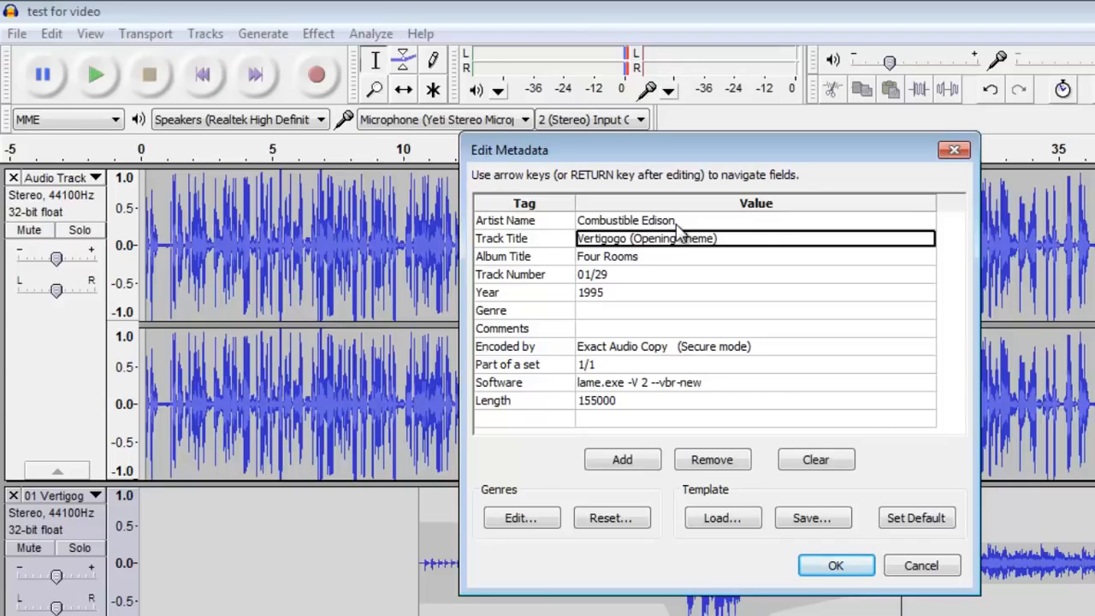
click(808, 464)
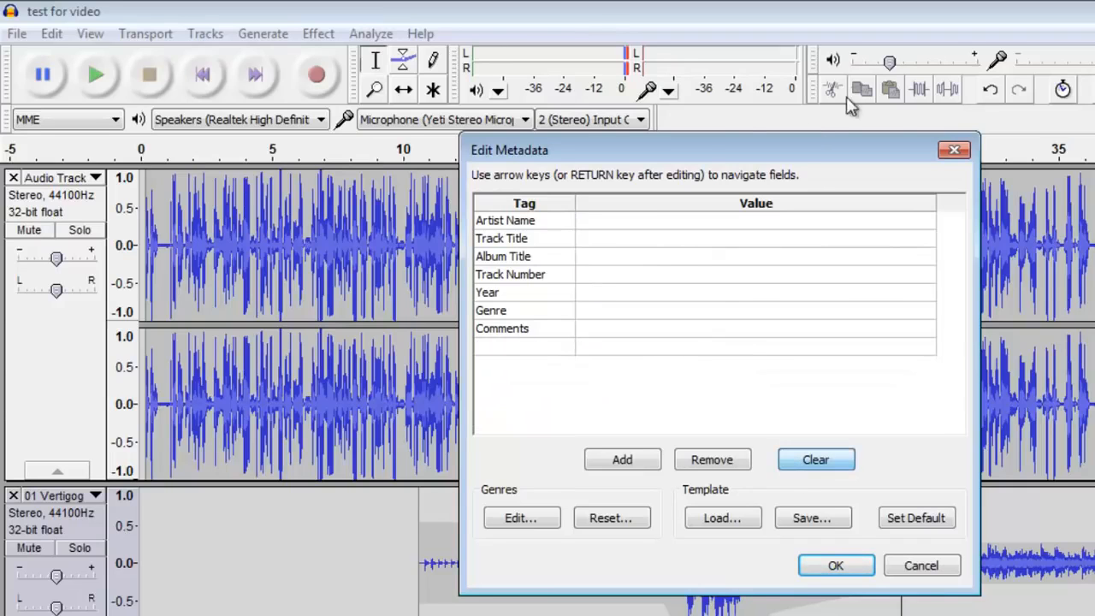
click(728, 225)
text(Kyle Stedman)
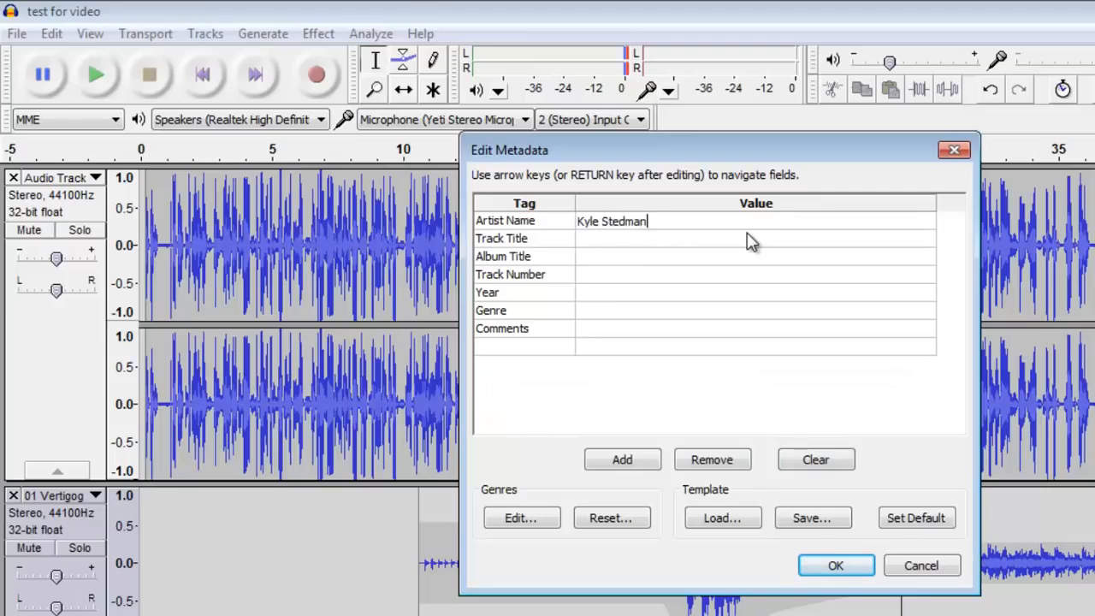
key(Return)
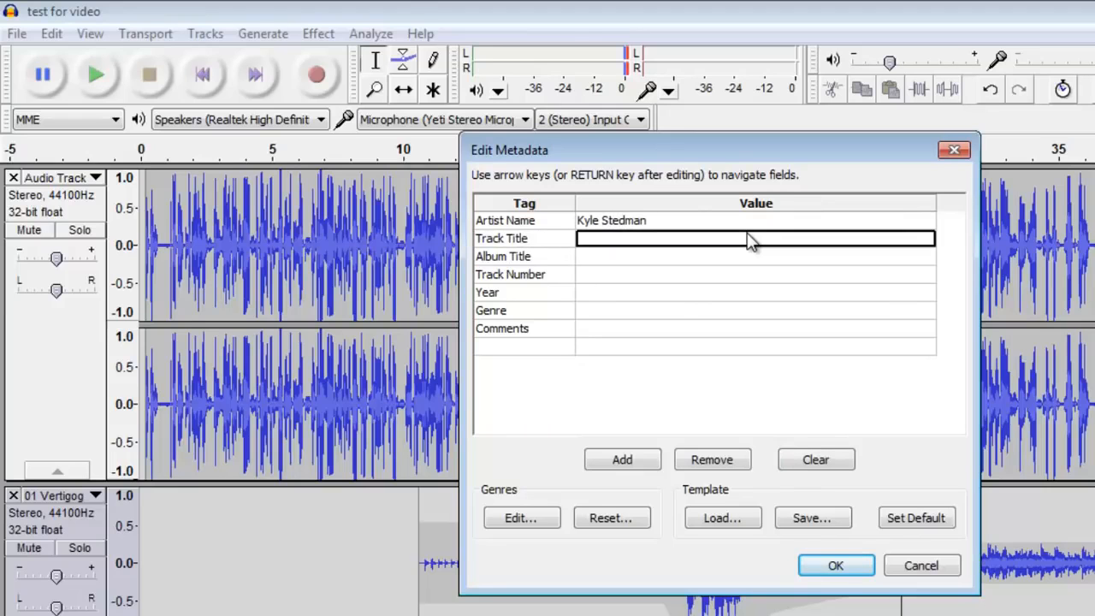
text(Test for Video)
key(Return)
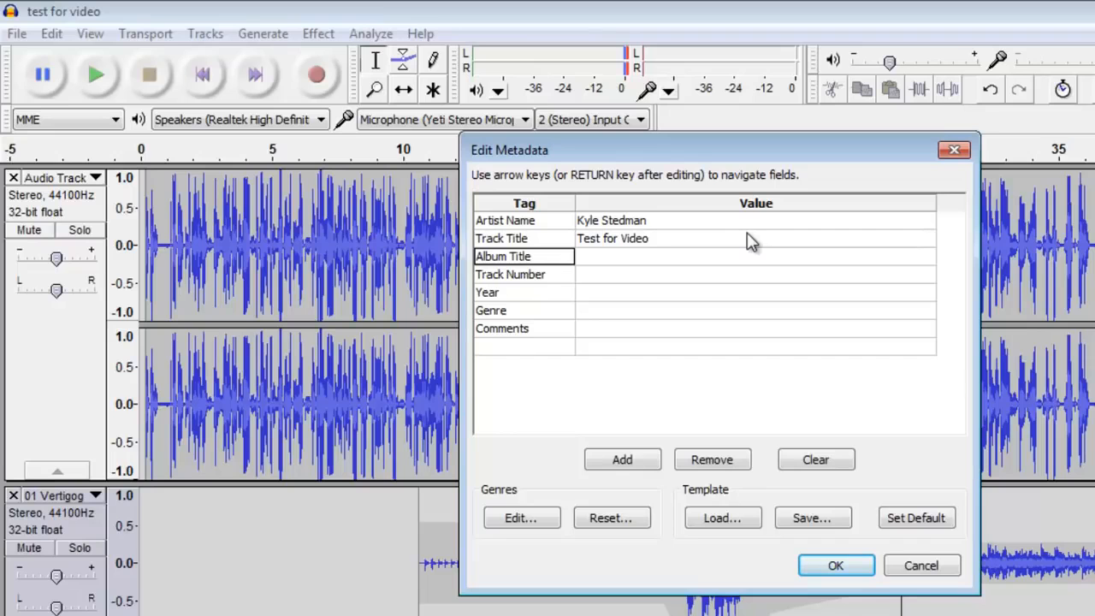
- Set the metadata year to 2015 and the genre to "Audio Testing", and run the MP3 export
click(701, 294)
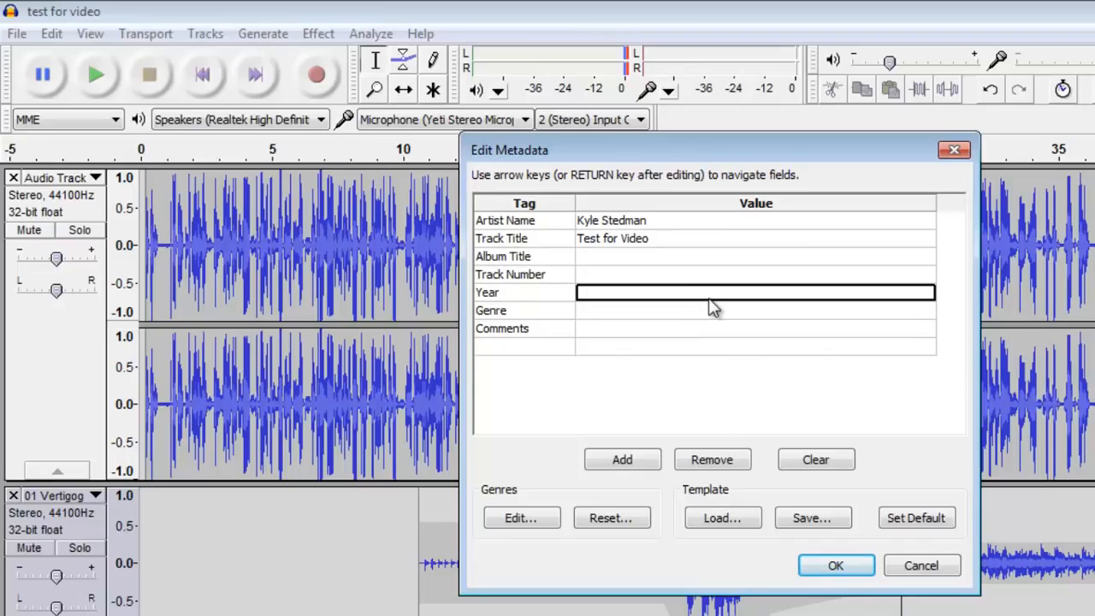
text(2015)
key(Return)
click(708, 313)
text(Audio)
key(BackSpace)
key(BackSpace)
key(BackSpace)
key(BackSpace)
text(Audio Testing)
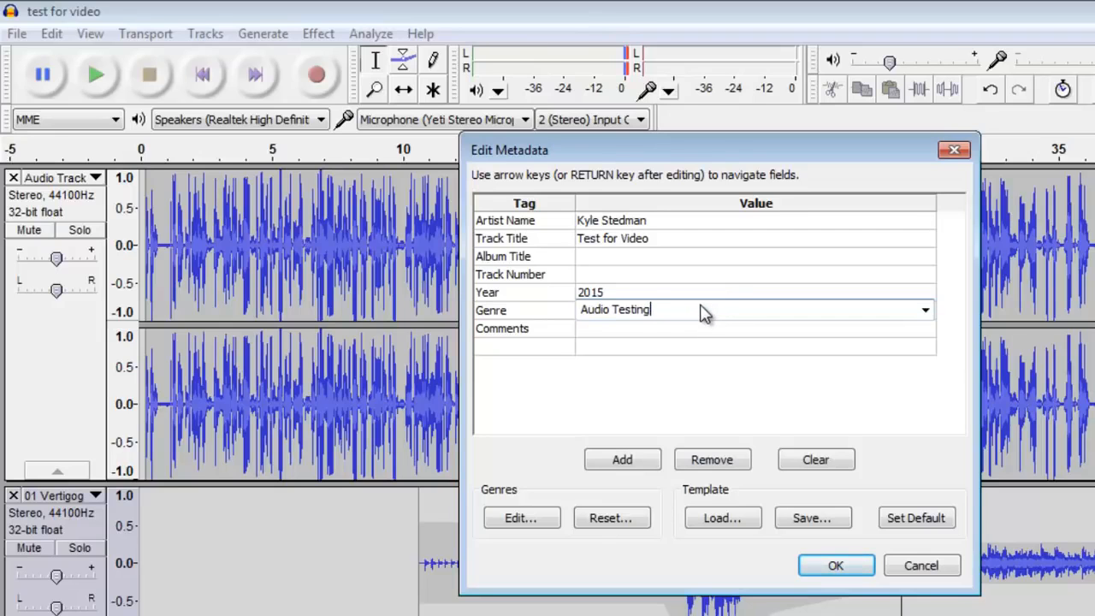
click(616, 321)
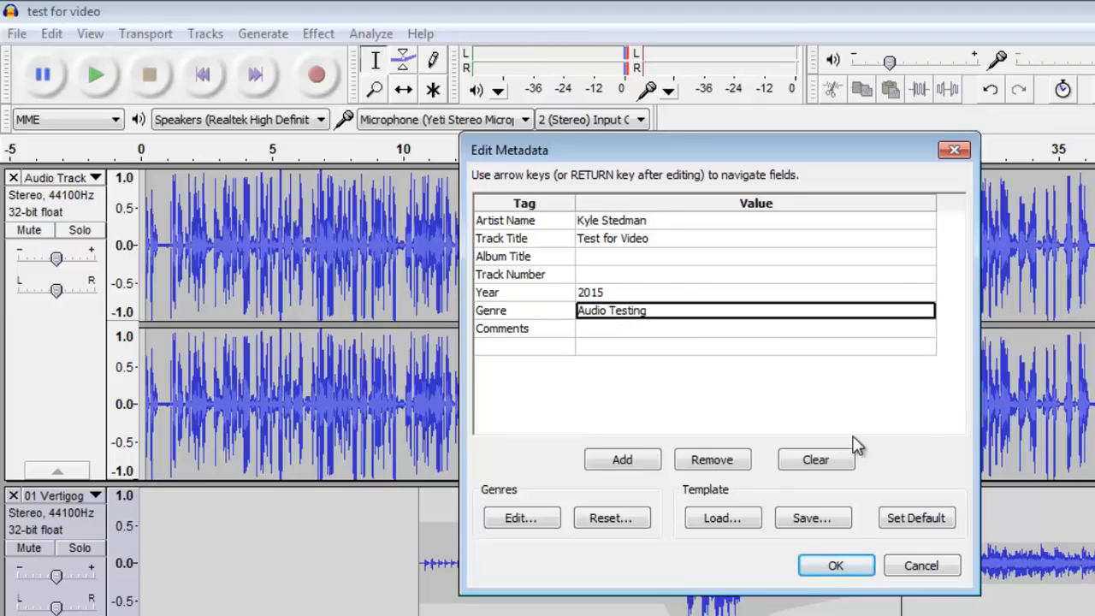
click(827, 578)
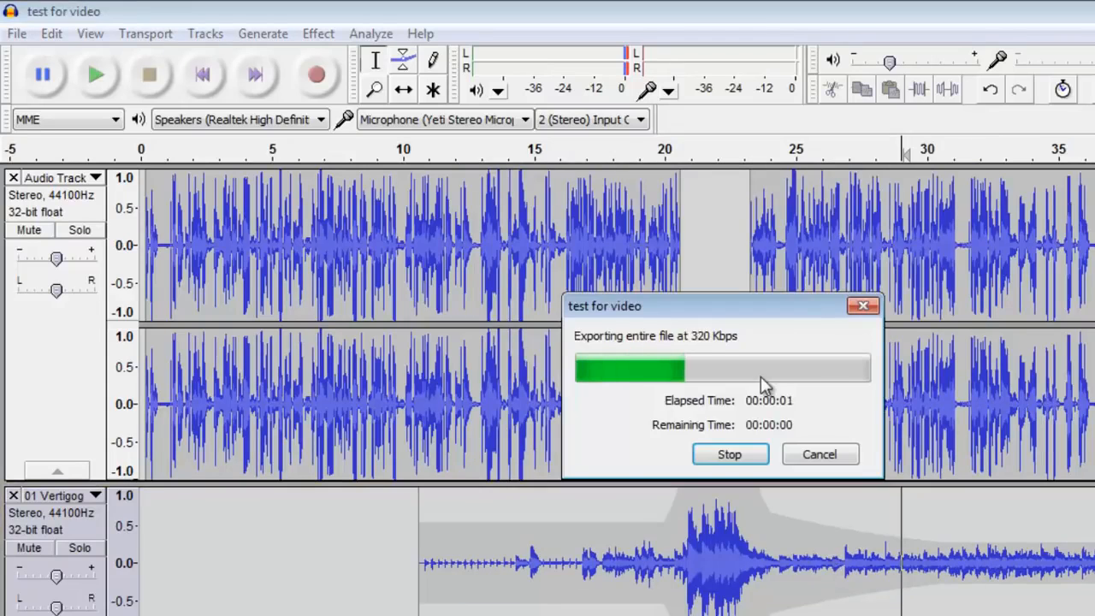